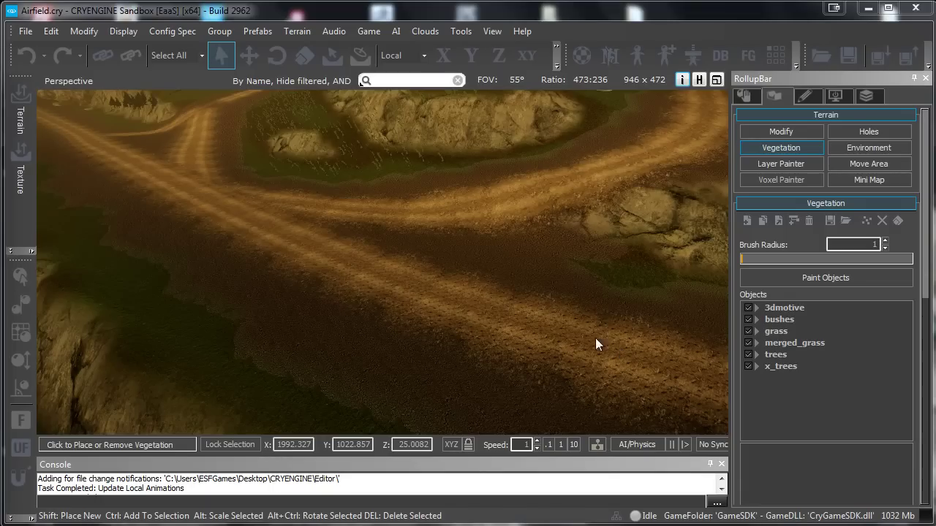
Examine the existing vegetation groups, including bushes, grass and trees, and the trees already growing on the terrain
{"action": "right_click_drag", "start_coordinate": [481, 308], "coordinate": [482, 315]}
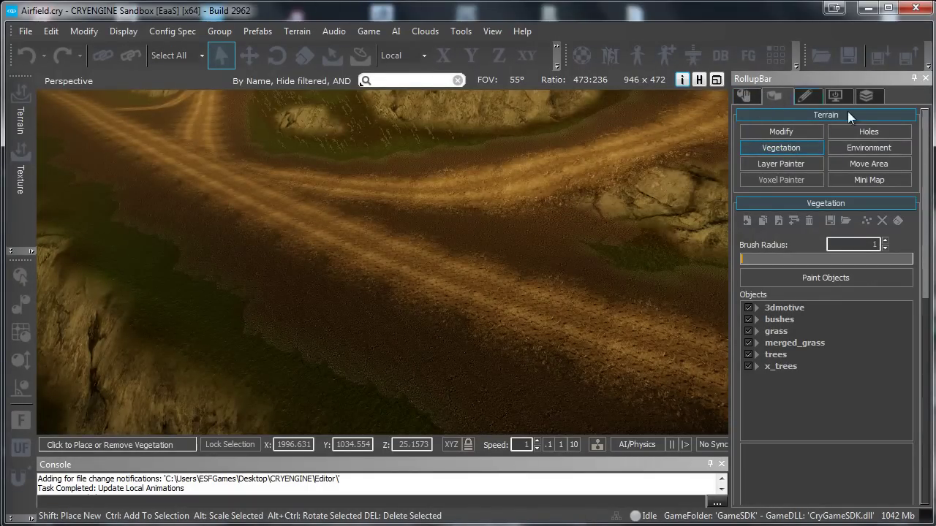
{"action": "left_click_drag", "start_coordinate": [928, 126], "coordinate": [929, 153]}
{"action": "key", "text": "w"}
{"action": "right_click_drag", "start_coordinate": [538, 244], "coordinate": [538, 245]}
{"action": "left_click", "coordinate": [758, 254]}
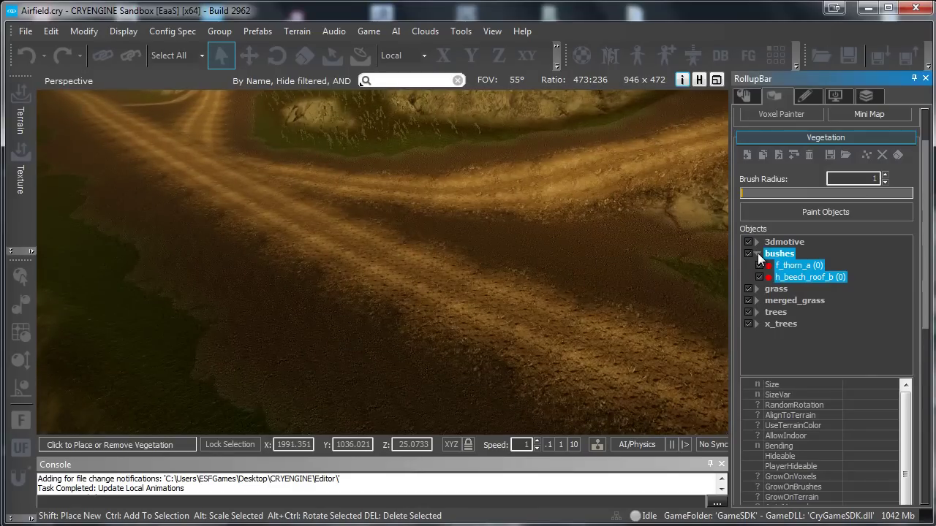
{"action": "left_click", "coordinate": [757, 253]}
{"action": "left_click", "coordinate": [758, 264]}
{"action": "left_click", "coordinate": [757, 264]}
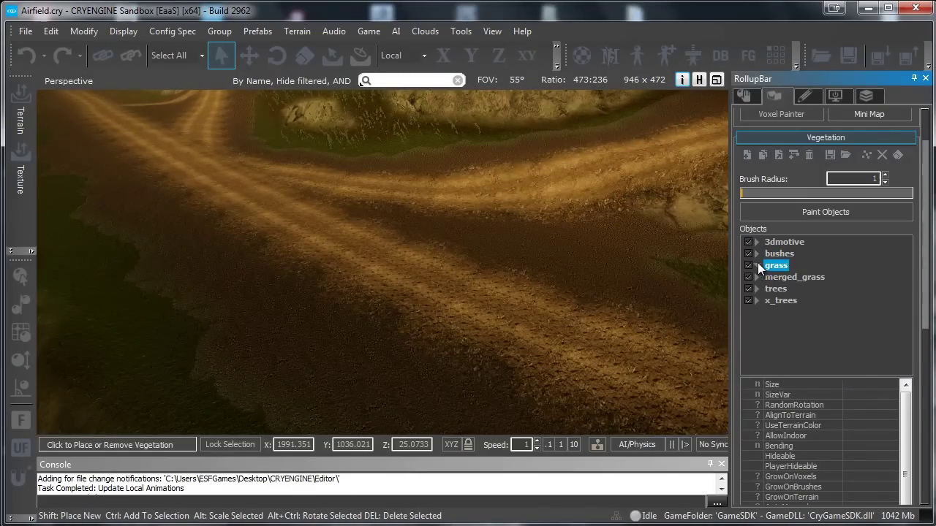
{"action": "left_click", "coordinate": [758, 288]}
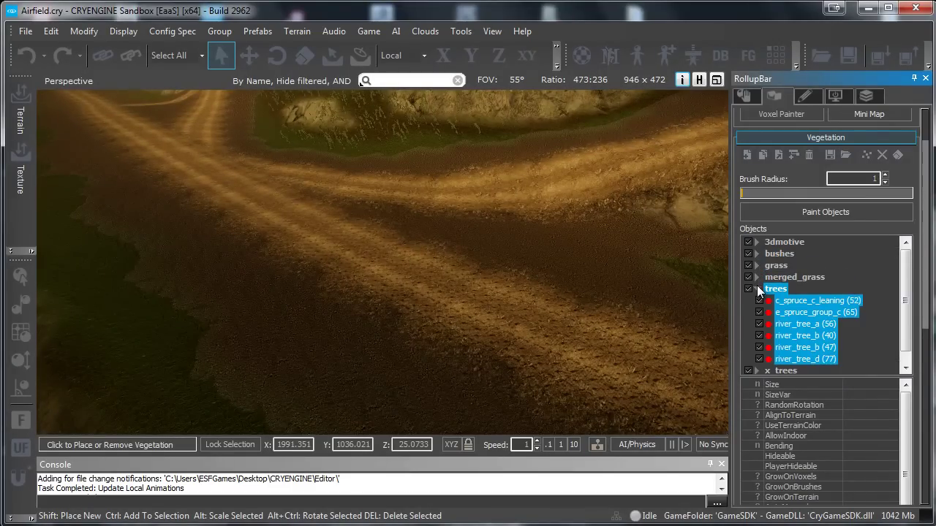
{"action": "left_click", "coordinate": [757, 288]}
{"action": "key", "text": "w"}
{"action": "right_click_drag", "start_coordinate": [352, 291], "coordinate": [343, 291]}
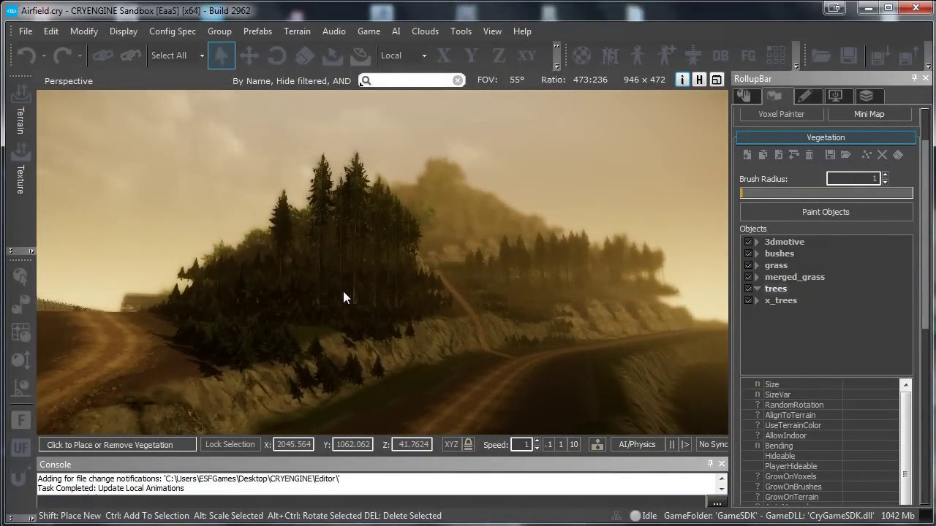
{"action": "right_click_drag", "start_coordinate": [544, 169], "coordinate": [549, 165]}
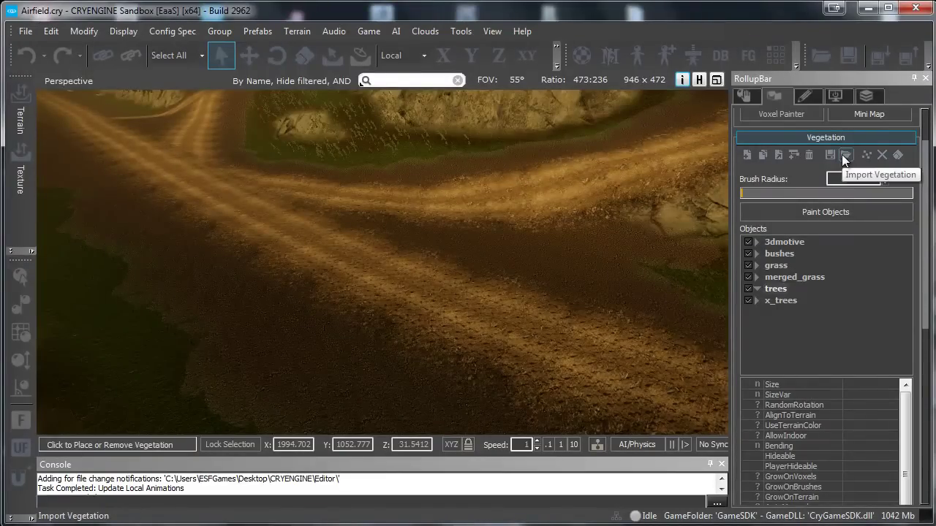
Begin adding a vegetation object and browse to the Objects/natural/trees/jungle_tree_large folder
{"action": "left_click", "coordinate": [748, 155]}
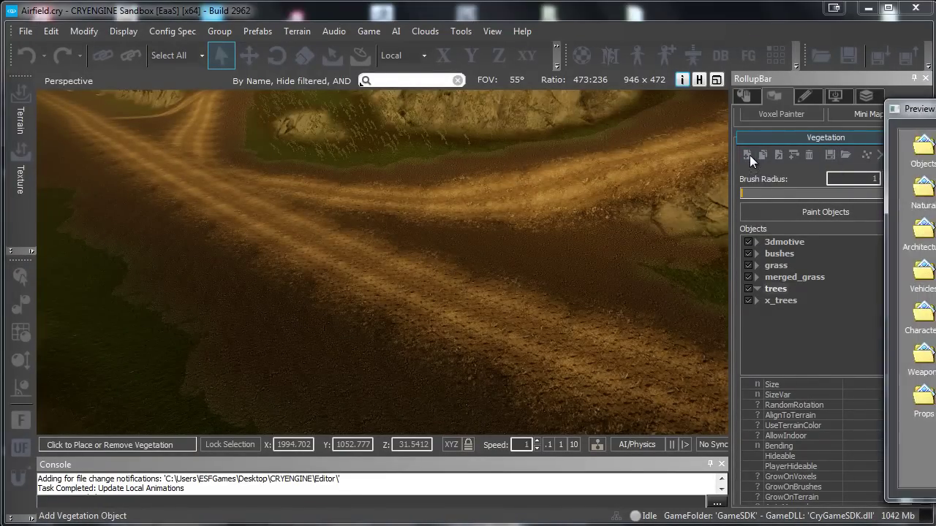
{"action": "left_click_drag", "start_coordinate": [920, 103], "coordinate": [338, 94]}
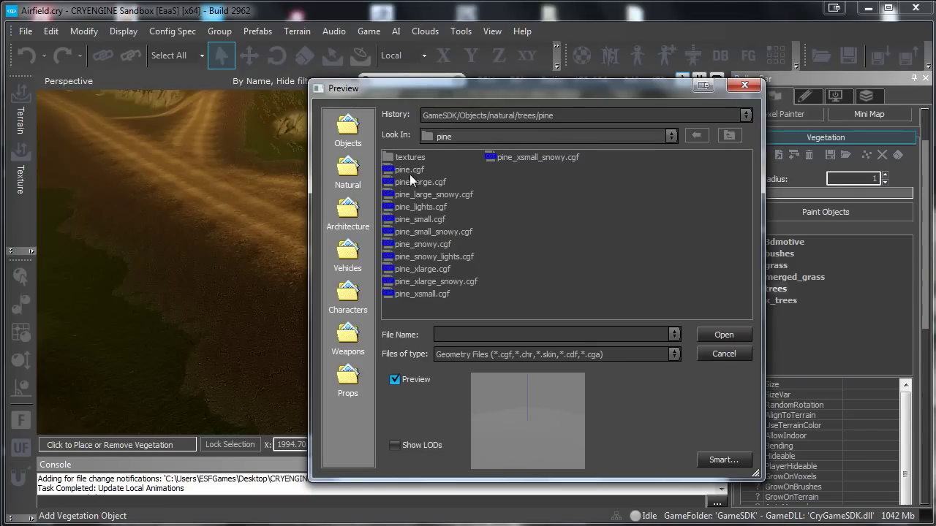
{"action": "left_click", "coordinate": [526, 115]}
{"action": "left_click", "coordinate": [531, 129]}
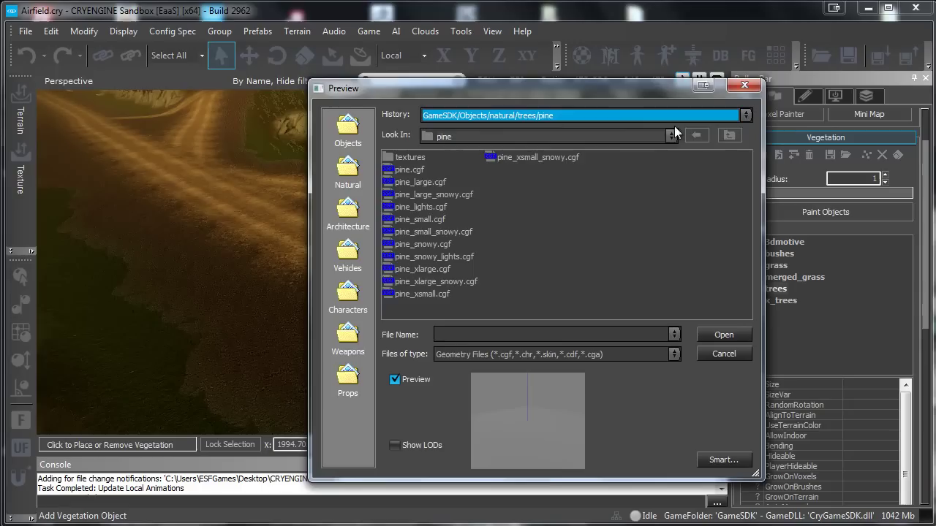
{"action": "left_click", "coordinate": [727, 136]}
{"action": "left_click", "coordinate": [727, 136]}
{"action": "left_click", "coordinate": [727, 137]}
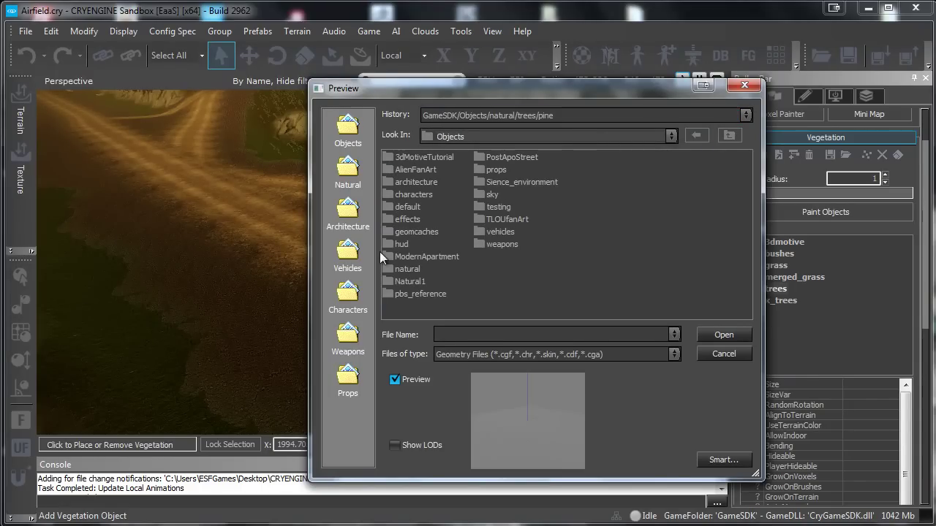
{"action": "double_click", "coordinate": [400, 268]}
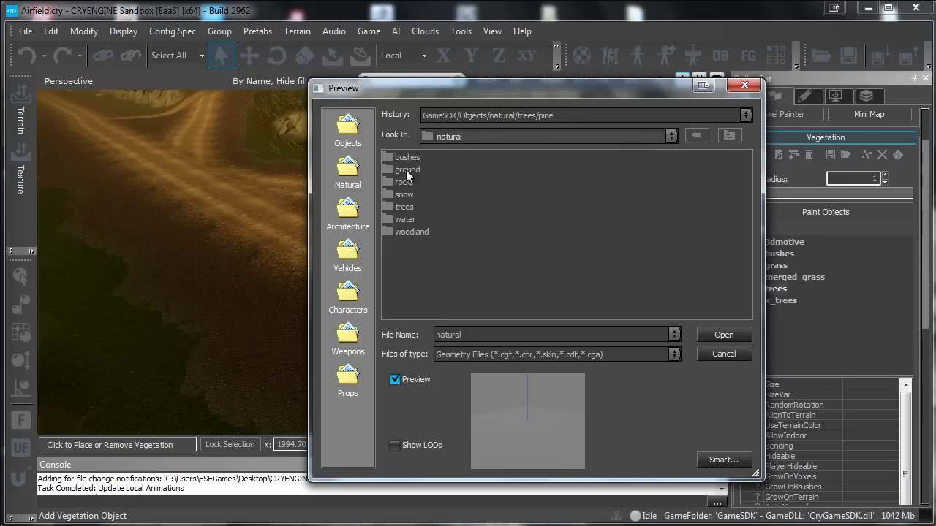
{"action": "double_click", "coordinate": [406, 207]}
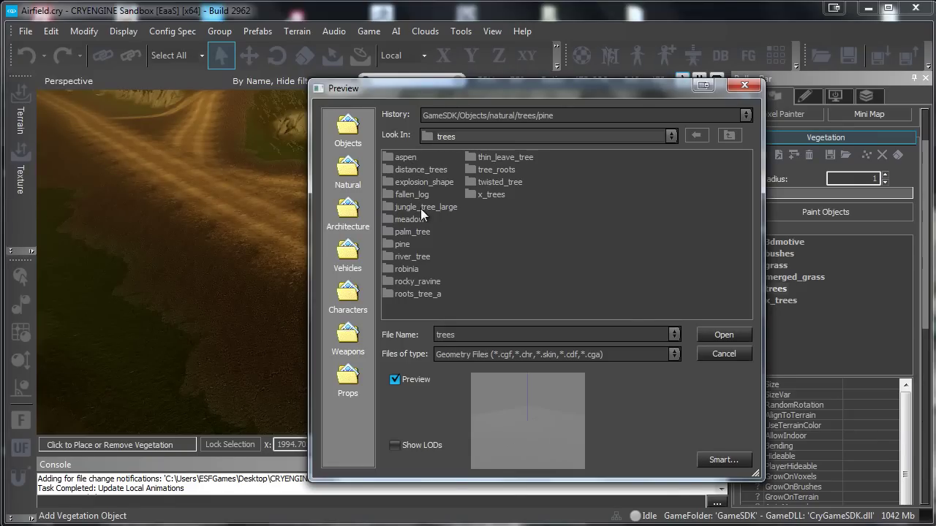
{"action": "double_click", "coordinate": [420, 208]}
Preview both jungle tree models and add jungle_tree_large.cgf and jungle_tree_med.cgf to the trees group
{"action": "left_click", "coordinate": [418, 159]}
{"action": "left_click", "coordinate": [418, 169]}
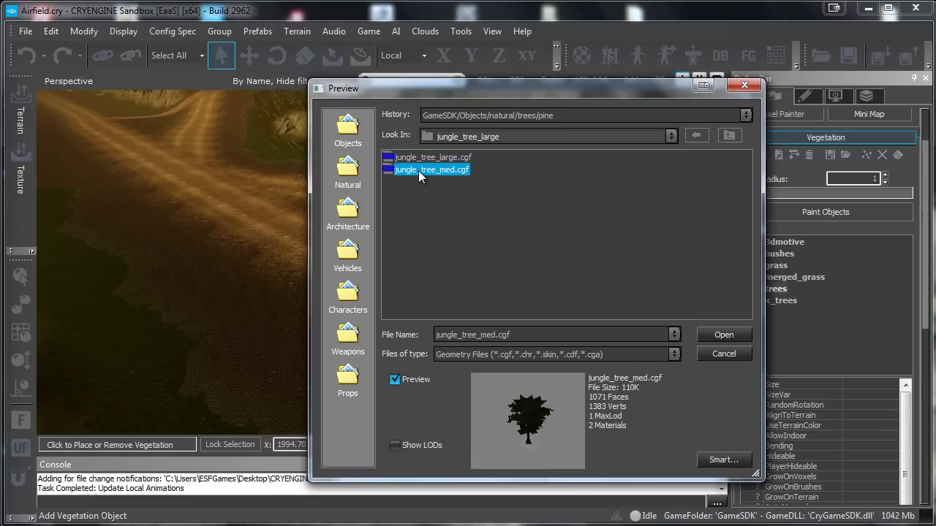
{"action": "left_click", "coordinate": [420, 158]}
{"action": "left_click", "coordinate": [424, 166], "text": "shift"}
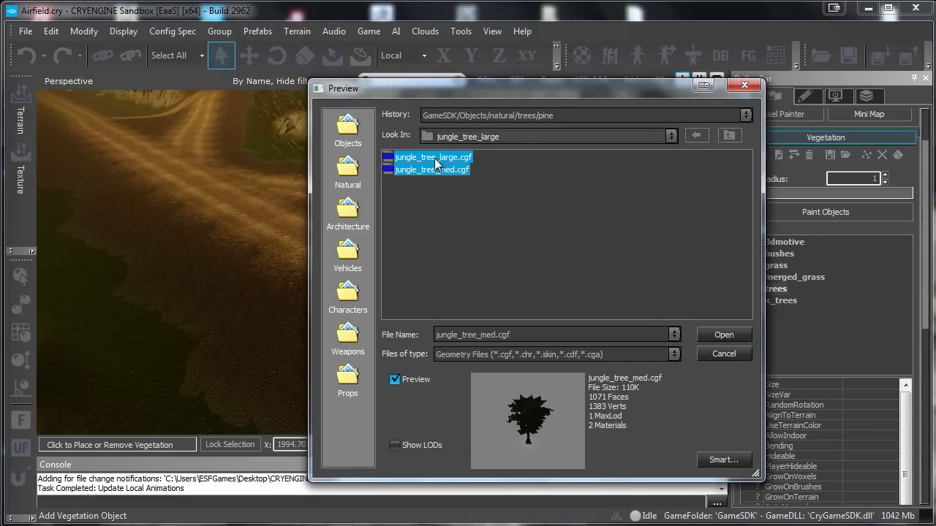
{"action": "left_click", "coordinate": [736, 336]}
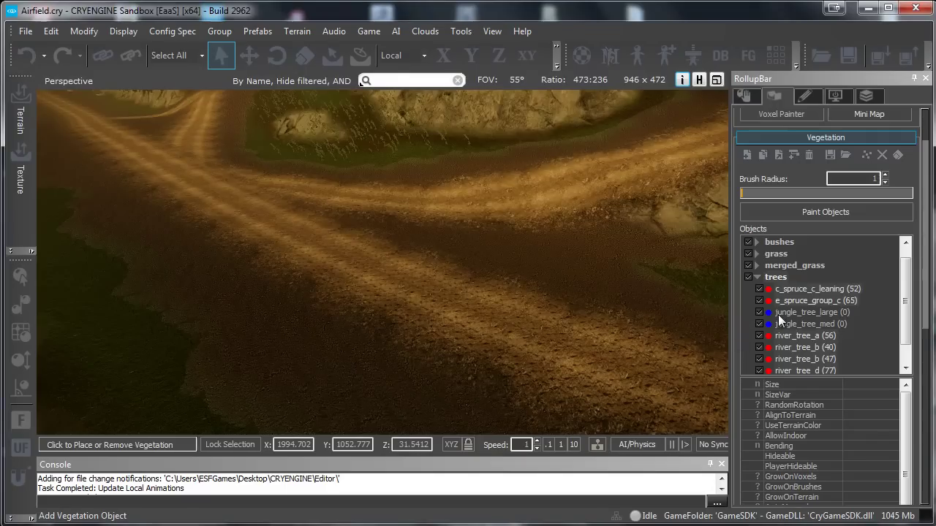
Set the brush radius to about 4.37, paint one jungle_tree_large on the dirt road and erase it
{"action": "left_click", "coordinate": [819, 311]}
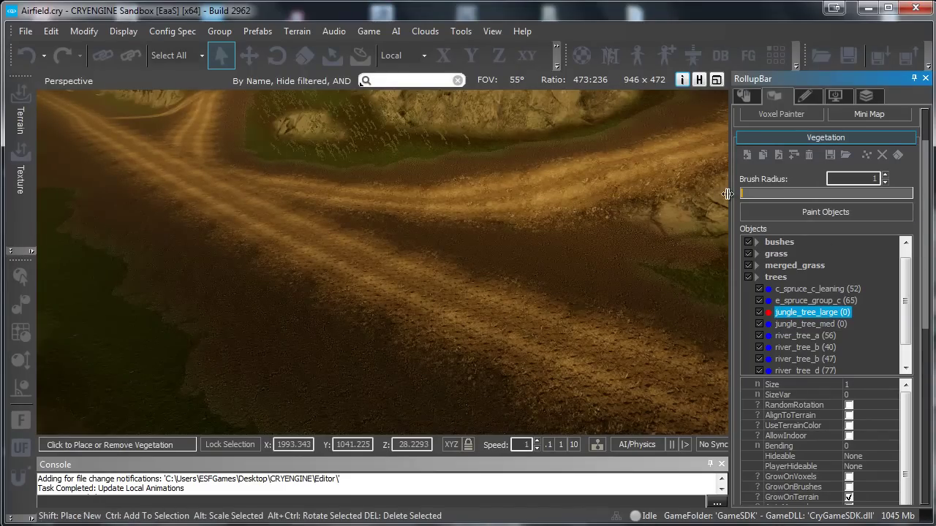
{"action": "left_click_drag", "start_coordinate": [742, 194], "coordinate": [747, 194]}
{"action": "left_click", "coordinate": [812, 211]}
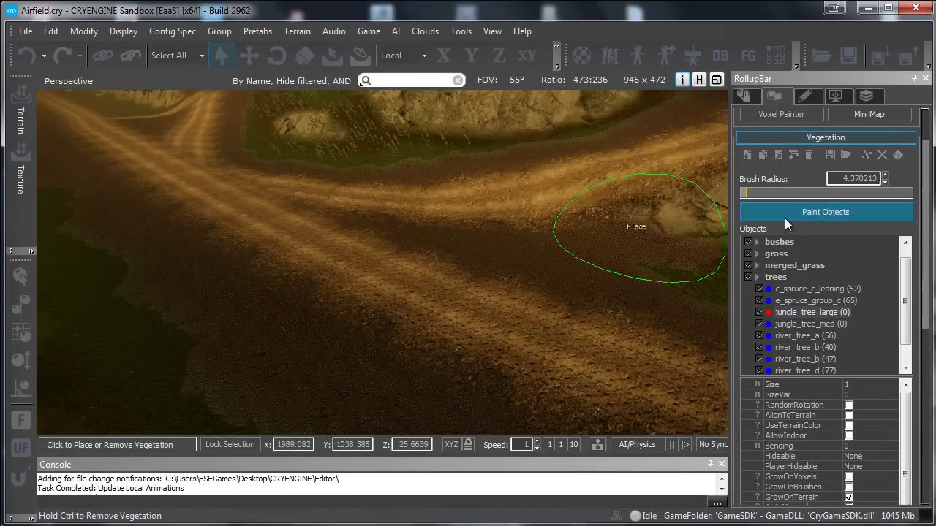
{"action": "left_click", "coordinate": [346, 259]}
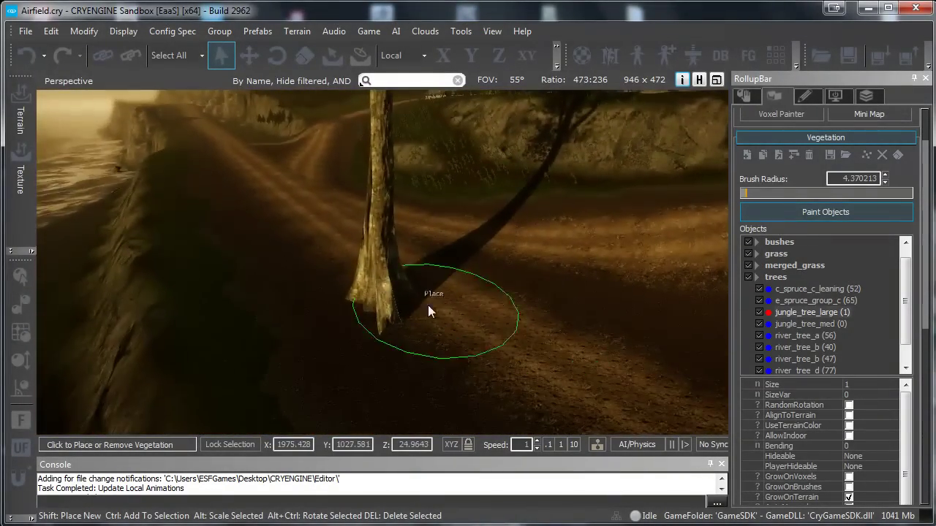
{"action": "left_click", "coordinate": [429, 306], "text": "ctrl"}
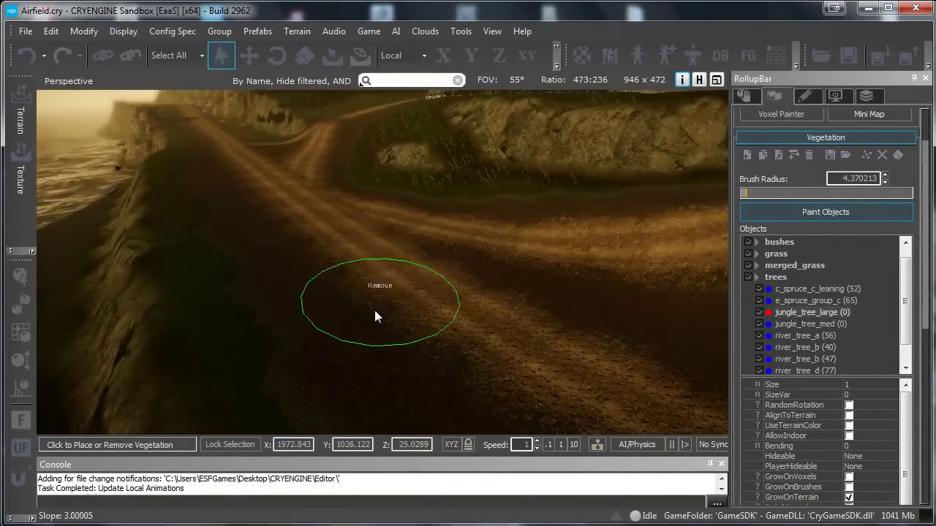
Switch to jungle_tree_med, paint a single tree on the road and erase it
{"action": "left_click", "coordinate": [826, 324]}
{"action": "left_click", "coordinate": [440, 322]}
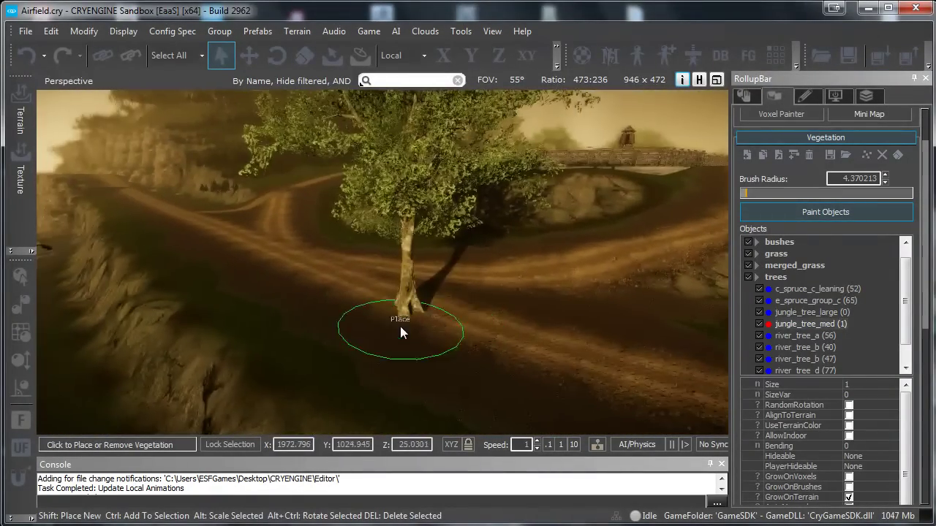
{"action": "left_click", "coordinate": [400, 326], "text": "ctrl"}
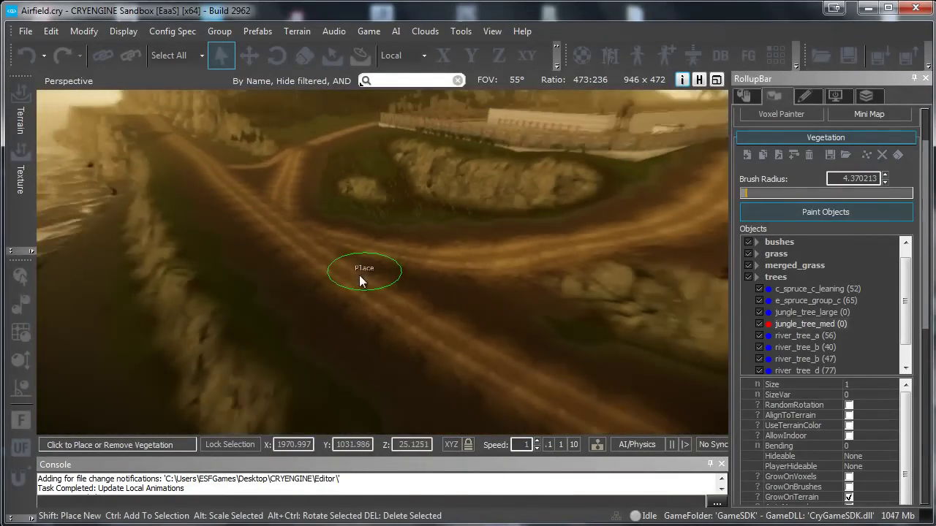
Set the Size of jungle_tree_med to 0.5, paint a row of trees along the road and erase them
{"action": "scroll", "coordinate": [916, 300], "scroll_direction": "down", "scroll_amount": 5}
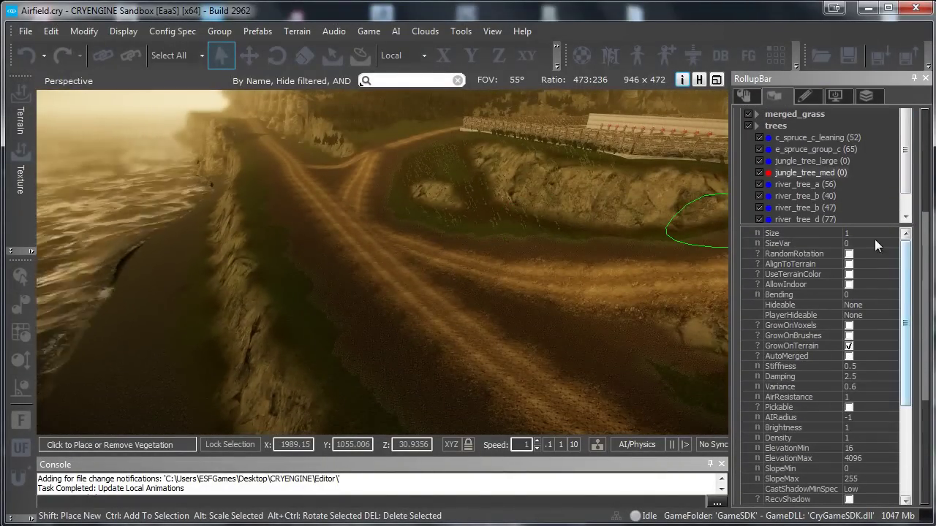
{"action": "left_click", "coordinate": [876, 233]}
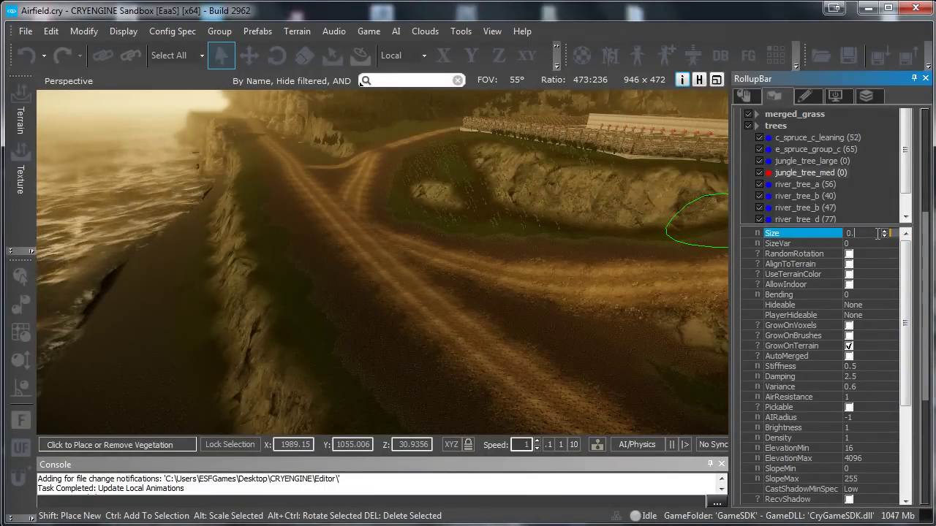
{"action": "type", "text": "0.5"}
{"action": "key", "text": "Return"}
{"action": "left_click_drag", "start_coordinate": [337, 263], "coordinate": [439, 321]}
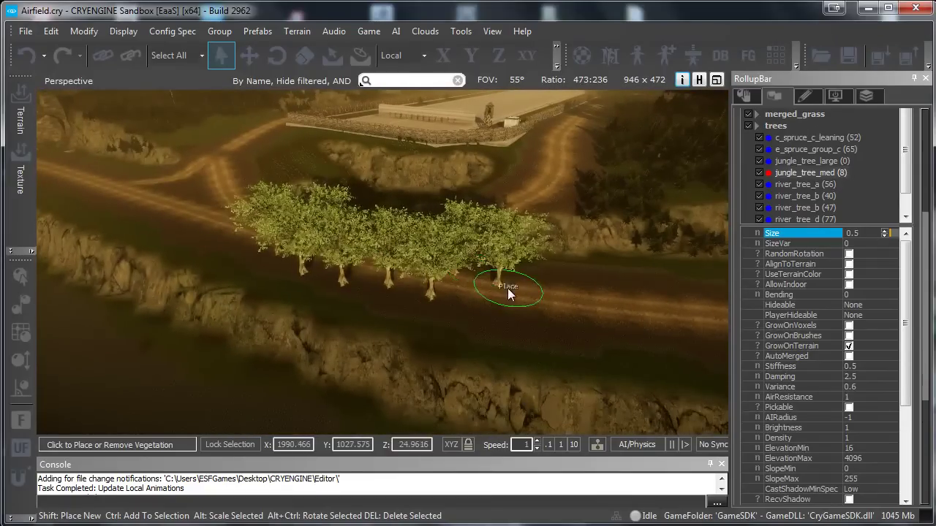
{"action": "mouse_move", "coordinate": [508, 288]}
{"action": "left_mouse_down", "text": "ctrl"}
{"action": "mouse_move", "coordinate": [243, 259]}
{"action": "mouse_move", "coordinate": [354, 258]}
{"action": "mouse_move", "coordinate": [310, 258]}
{"action": "left_mouse_up", "text": "ctrl"}
Set the Size of jungle_tree_med to 0.7 and paint a short test stroke along the road
{"action": "left_click", "coordinate": [874, 231]}
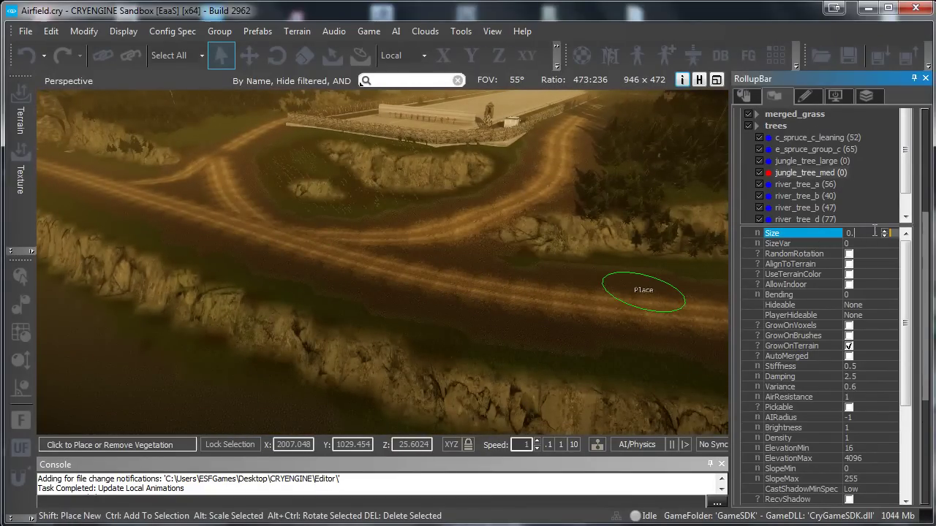
{"action": "mouse_move", "coordinate": [559, 282]}
{"action": "left_mouse_down"}
{"action": "mouse_move", "coordinate": [363, 288]}
{"action": "mouse_move", "coordinate": [322, 276]}
{"action": "mouse_move", "coordinate": [606, 288]}
{"action": "left_mouse_up"}
Set the SizeVar of jungle_tree_med to 0.4, test it with a stretch of painted trees along the road and erase them
{"action": "left_click", "coordinate": [872, 243]}
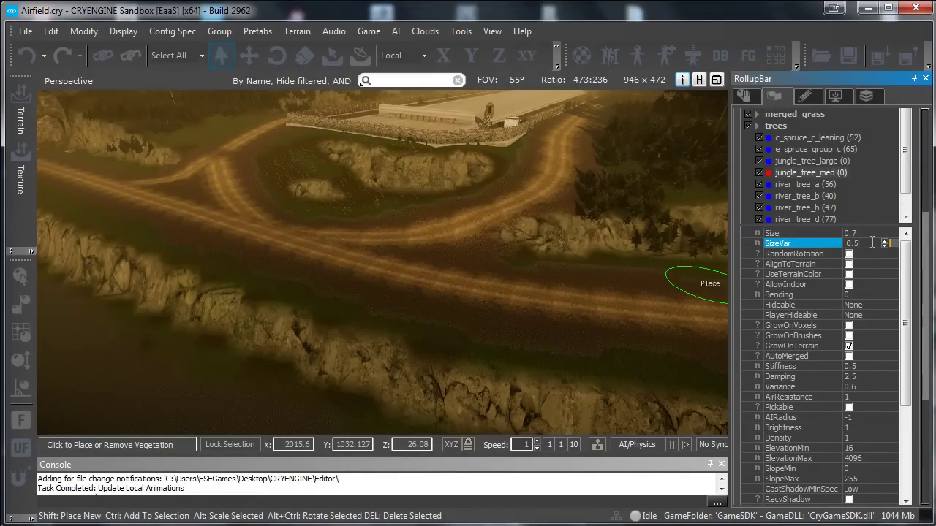
{"action": "mouse_move", "coordinate": [497, 320]}
{"action": "left_mouse_down"}
{"action": "mouse_move", "coordinate": [374, 281]}
{"action": "mouse_move", "coordinate": [218, 276]}
{"action": "left_mouse_up"}
{"action": "key", "text": "w"}
{"action": "right_click_drag", "start_coordinate": [269, 268], "coordinate": [268, 272]}
{"action": "key", "text": "s"}
{"action": "key", "text": "w"}
{"action": "key", "text": "s"}
{"action": "mouse_move", "coordinate": [251, 250]}
{"action": "left_mouse_down", "text": "ctrl"}
{"action": "mouse_move", "coordinate": [462, 281]}
{"action": "mouse_move", "coordinate": [325, 271]}
{"action": "left_mouse_up", "text": "ctrl"}
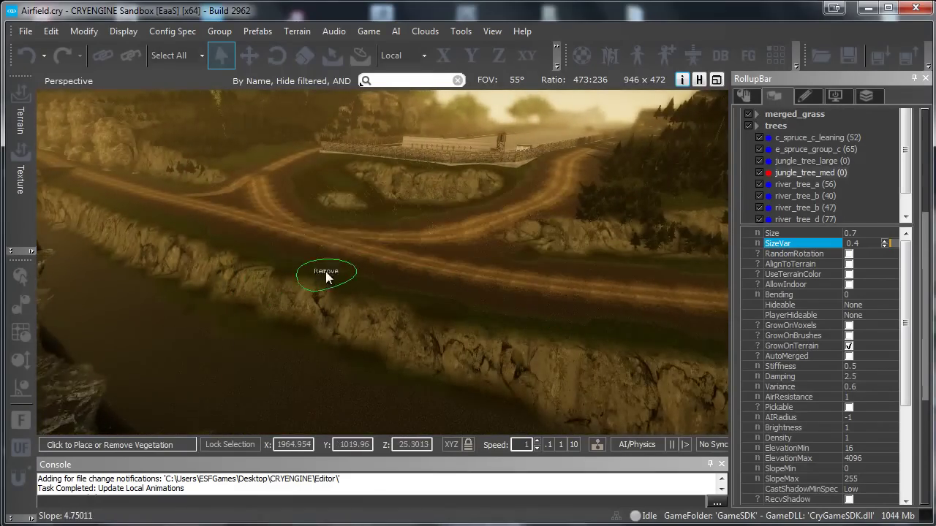
Enable RandomRotation for jungle_tree_med, paint a line of trees along the road to test it and erase them
{"action": "right_click_drag", "start_coordinate": [374, 263], "coordinate": [375, 261]}
{"action": "key", "text": "w"}
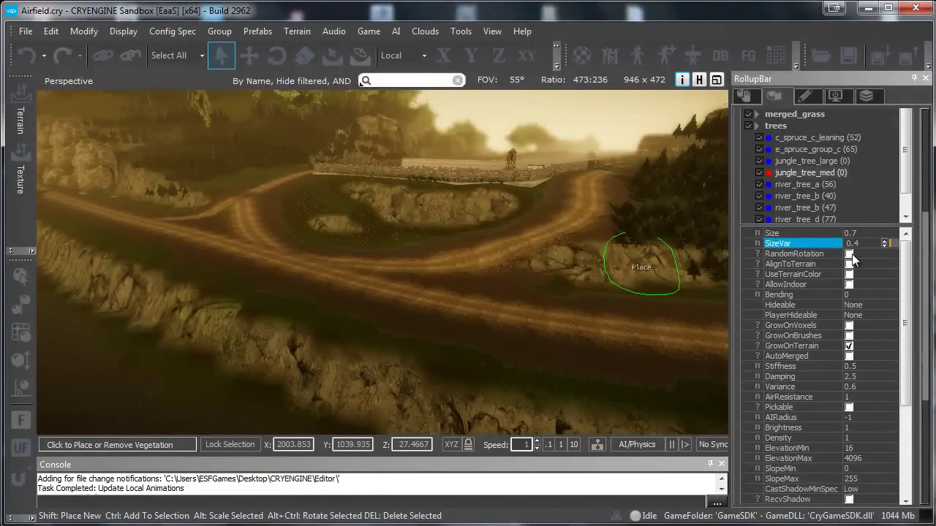
{"action": "left_click", "coordinate": [849, 254]}
{"action": "mouse_move", "coordinate": [608, 350]}
{"action": "left_mouse_down"}
{"action": "mouse_move", "coordinate": [494, 305]}
{"action": "mouse_move", "coordinate": [370, 310]}
{"action": "mouse_move", "coordinate": [248, 295]}
{"action": "mouse_move", "coordinate": [330, 283]}
{"action": "left_mouse_up"}
{"action": "key", "text": "w"}
{"action": "right_click_drag", "start_coordinate": [364, 294], "coordinate": [365, 294]}
{"action": "key", "text": "s"}
{"action": "mouse_move", "coordinate": [219, 231]}
{"action": "left_mouse_down", "text": "ctrl"}
{"action": "mouse_move", "coordinate": [280, 257]}
{"action": "mouse_move", "coordinate": [419, 267]}
{"action": "mouse_move", "coordinate": [302, 234]}
{"action": "mouse_move", "coordinate": [271, 208]}
{"action": "mouse_move", "coordinate": [599, 298]}
{"action": "left_mouse_up", "text": "ctrl"}
Try AlignToTerrain on jungle_tree_med by painting trees along the sloping road, inspect how they stand and erase them
{"action": "key", "text": "w"}
{"action": "mouse_move", "coordinate": [438, 294]}
{"action": "right_mouse_down"}
{"action": "mouse_move", "coordinate": [482, 297]}
{"action": "mouse_move", "coordinate": [510, 274]}
{"action": "right_mouse_up"}
{"action": "key", "text": "w"}
{"action": "left_click", "coordinate": [849, 264]}
{"action": "scroll", "coordinate": [511, 274], "scroll_direction": "down", "scroll_amount": 3}
{"action": "key", "text": "w"}
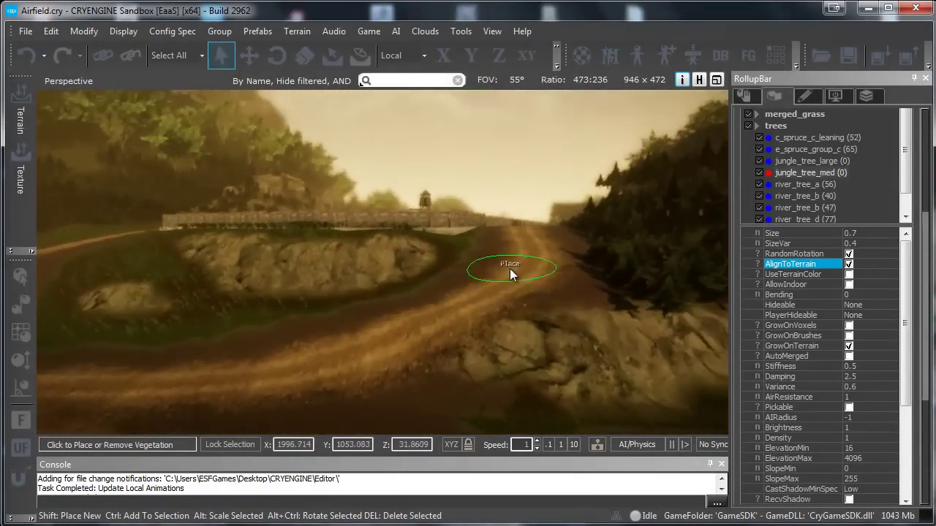
{"action": "scroll", "coordinate": [511, 274], "scroll_direction": "down", "scroll_amount": 5}
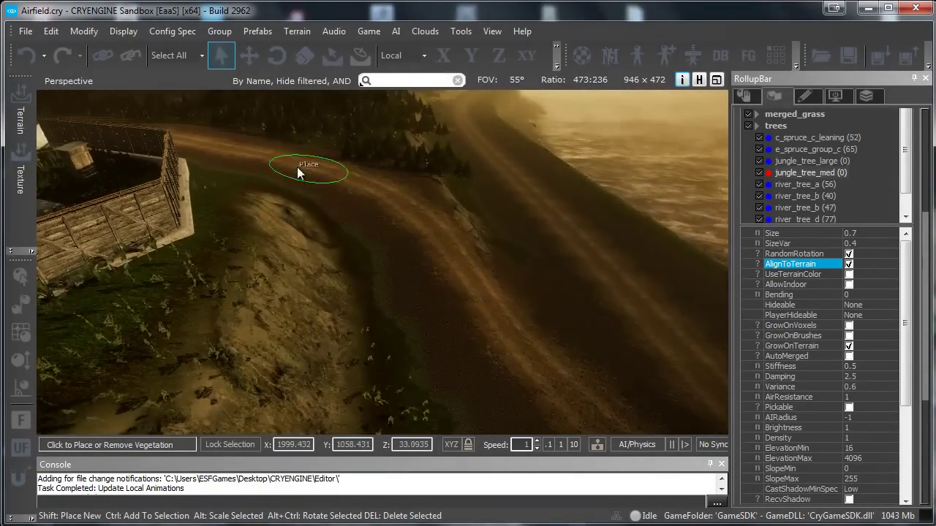
{"action": "mouse_move", "coordinate": [288, 164]}
{"action": "left_mouse_down"}
{"action": "mouse_move", "coordinate": [358, 193]}
{"action": "mouse_move", "coordinate": [457, 312]}
{"action": "mouse_move", "coordinate": [622, 369]}
{"action": "left_mouse_up"}
{"action": "right_click_drag", "start_coordinate": [454, 263], "coordinate": [427, 260]}
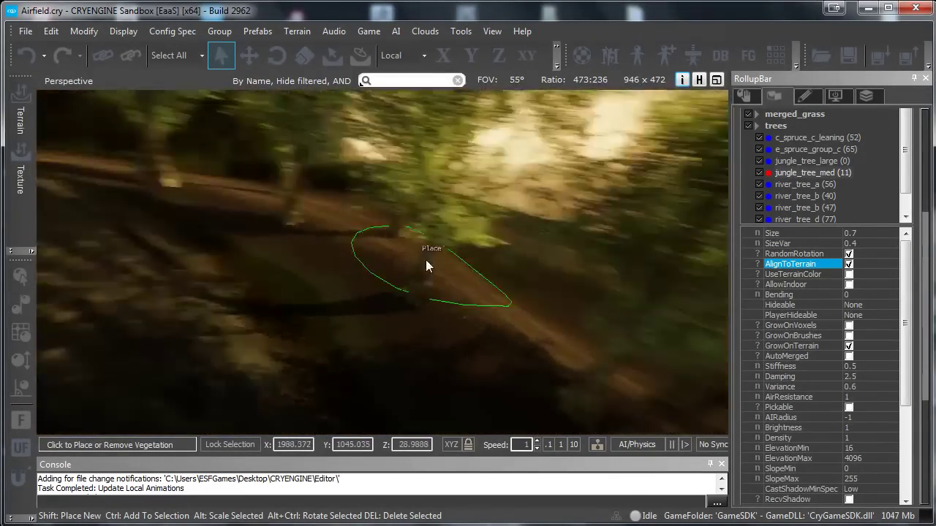
{"action": "scroll", "coordinate": [428, 265], "scroll_direction": "down", "scroll_amount": 5}
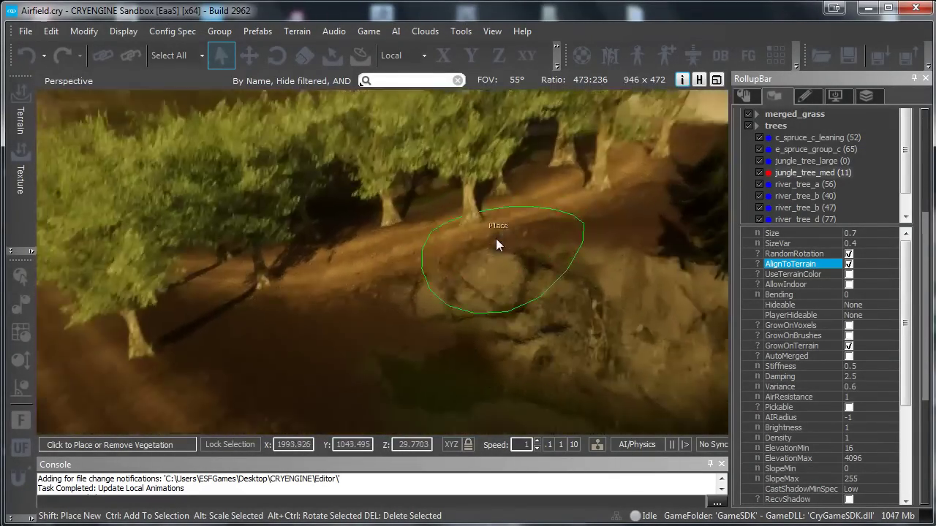
{"action": "right_click_drag", "start_coordinate": [495, 238], "coordinate": [499, 233]}
{"action": "mouse_move", "coordinate": [577, 198]}
{"action": "left_mouse_down", "text": "ctrl"}
{"action": "mouse_move", "coordinate": [505, 242]}
{"action": "mouse_move", "coordinate": [293, 293]}
{"action": "mouse_move", "coordinate": [188, 403]}
{"action": "left_mouse_up", "text": "ctrl"}
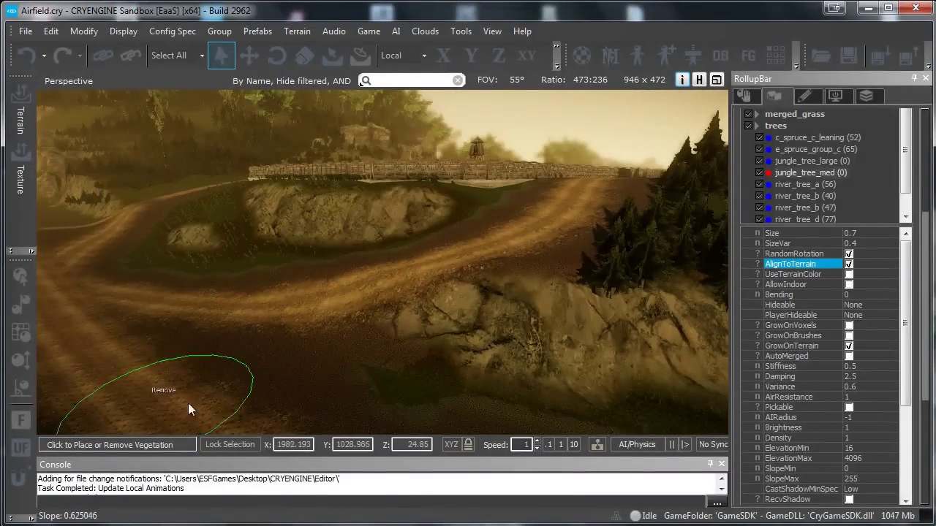
Disable AlignToTerrain and paint a row of six jungle_tree_med trees along the curved road for close inspection
{"action": "left_click", "coordinate": [849, 263]}
{"action": "mouse_move", "coordinate": [536, 278]}
{"action": "left_mouse_down"}
{"action": "mouse_move", "coordinate": [460, 248]}
{"action": "mouse_move", "coordinate": [324, 282]}
{"action": "left_mouse_up"}
{"action": "scroll", "coordinate": [400, 283], "scroll_direction": "up", "scroll_amount": 2}
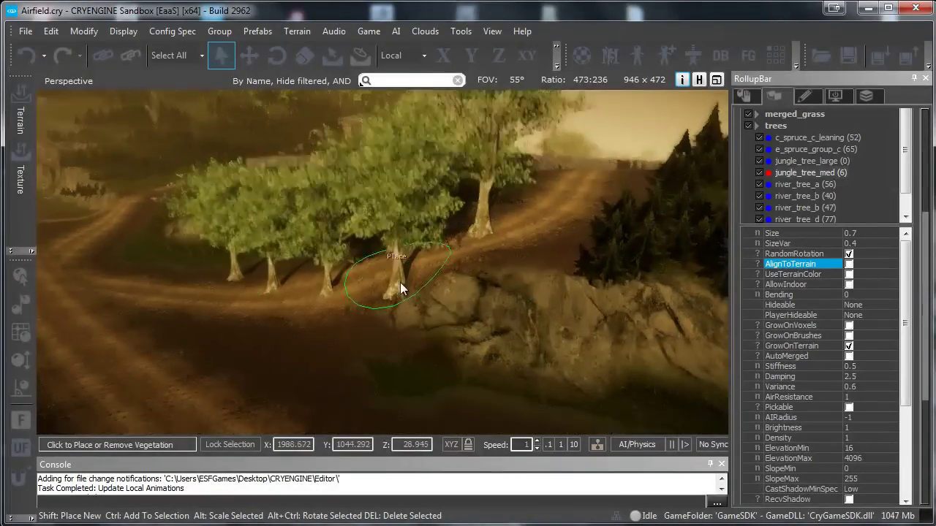
{"action": "scroll", "coordinate": [397, 263], "scroll_direction": "up", "scroll_amount": 6}
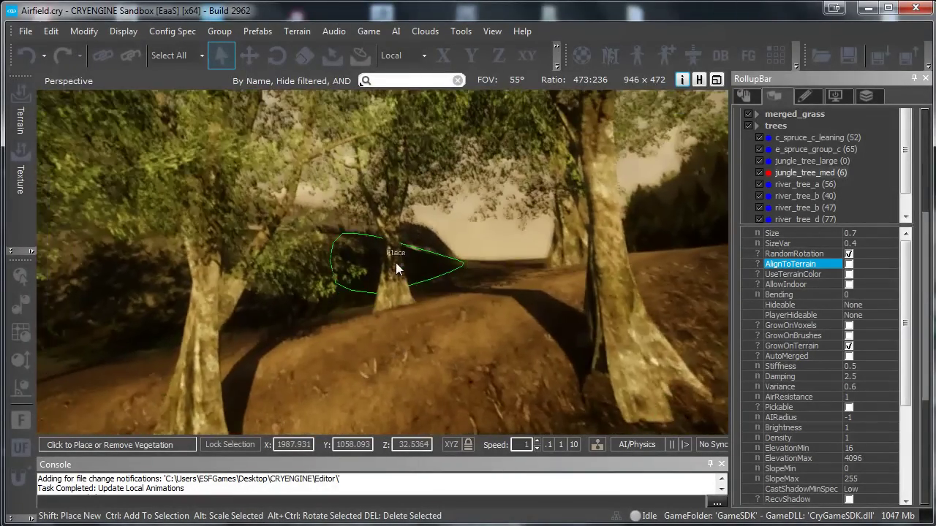
Inspect the painted jungle_tree_med trees up close where their trunks meet the ground and erase them all
{"action": "scroll", "coordinate": [396, 263], "scroll_direction": "up", "scroll_amount": 6}
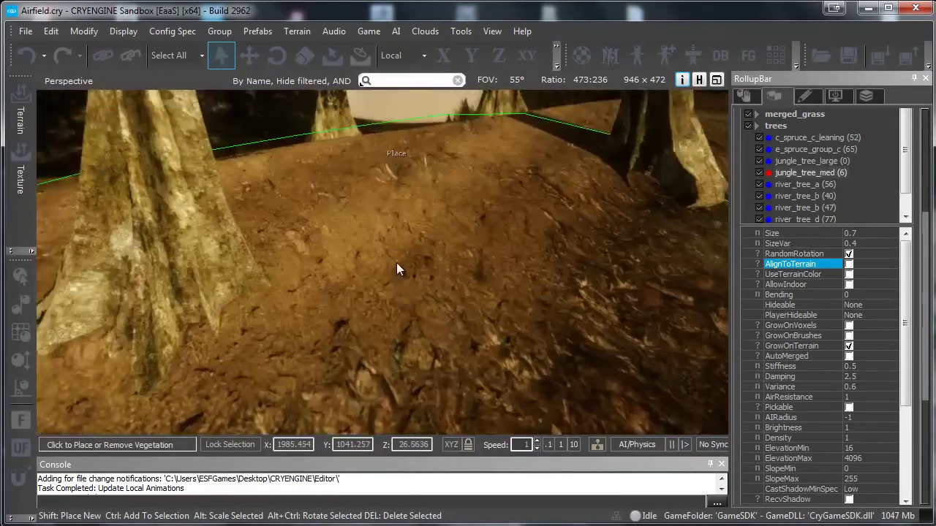
{"action": "right_click_drag", "start_coordinate": [397, 263], "coordinate": [392, 266]}
{"action": "scroll", "coordinate": [392, 265], "scroll_direction": "down", "scroll_amount": 6}
{"action": "mouse_move", "coordinate": [440, 223]}
{"action": "left_mouse_down", "text": "ctrl"}
{"action": "mouse_move", "coordinate": [225, 241]}
{"action": "mouse_move", "coordinate": [463, 172]}
{"action": "left_mouse_up", "text": "ctrl"}
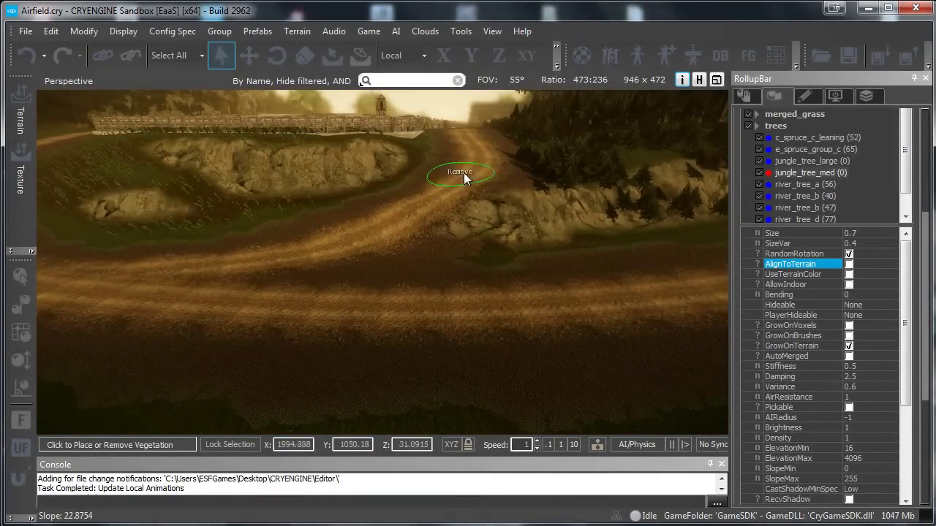
Enable AlignToTerrain for jungle_tree_med, paint a stretch of trees along the curved road to test it and erase them
{"action": "left_click", "coordinate": [849, 264]}
{"action": "right_click_drag", "start_coordinate": [434, 265], "coordinate": [434, 265]}
{"action": "mouse_move", "coordinate": [553, 209]}
{"action": "left_mouse_down"}
{"action": "mouse_move", "coordinate": [374, 293]}
{"action": "mouse_move", "coordinate": [292, 296]}
{"action": "left_mouse_up"}
{"action": "mouse_move", "coordinate": [292, 296]}
{"action": "left_mouse_down", "text": "ctrl"}
{"action": "mouse_move", "coordinate": [392, 291]}
{"action": "mouse_move", "coordinate": [562, 218]}
{"action": "left_mouse_up", "text": "ctrl"}
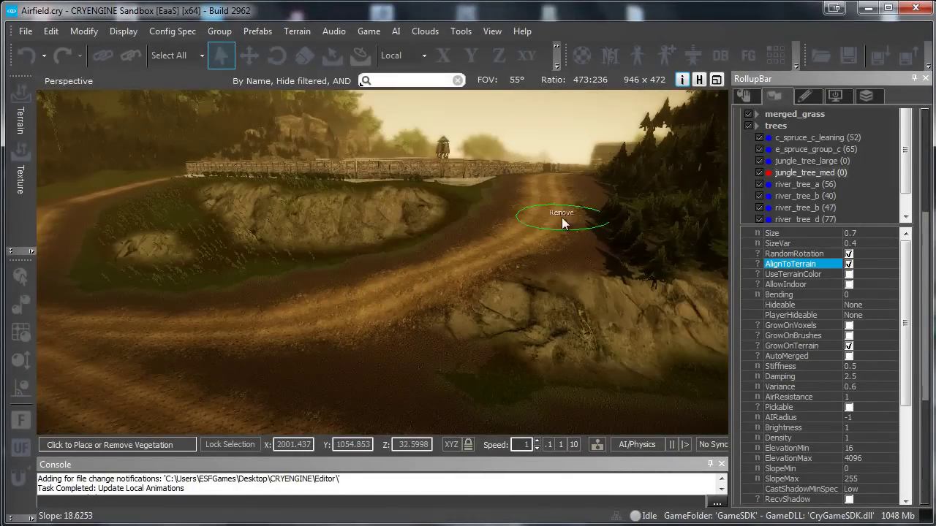
Enable UseTerrainColor for jungle_tree_med, paint a row of six trees along the road to test it and erase them
{"action": "left_click", "coordinate": [848, 275]}
{"action": "mouse_move", "coordinate": [498, 282]}
{"action": "left_mouse_down"}
{"action": "mouse_move", "coordinate": [364, 283]}
{"action": "mouse_move", "coordinate": [221, 321]}
{"action": "left_mouse_up"}
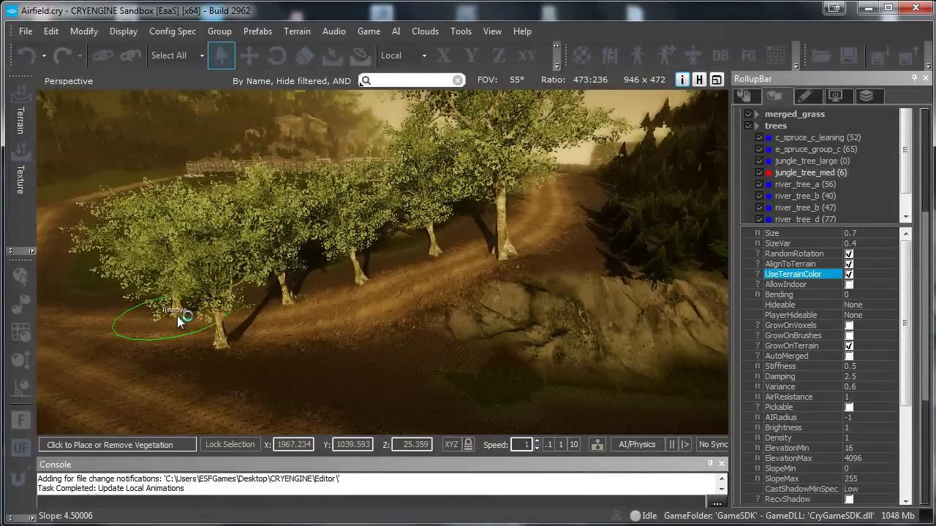
{"action": "mouse_move", "coordinate": [177, 316]}
{"action": "left_mouse_down", "text": "ctrl"}
{"action": "mouse_move", "coordinate": [220, 334]}
{"action": "mouse_move", "coordinate": [323, 298]}
{"action": "mouse_move", "coordinate": [491, 269]}
{"action": "mouse_move", "coordinate": [455, 247]}
{"action": "mouse_move", "coordinate": [266, 329]}
{"action": "mouse_move", "coordinate": [177, 351]}
{"action": "mouse_move", "coordinate": [524, 238]}
{"action": "mouse_move", "coordinate": [195, 313]}
{"action": "left_mouse_up", "text": "ctrl"}
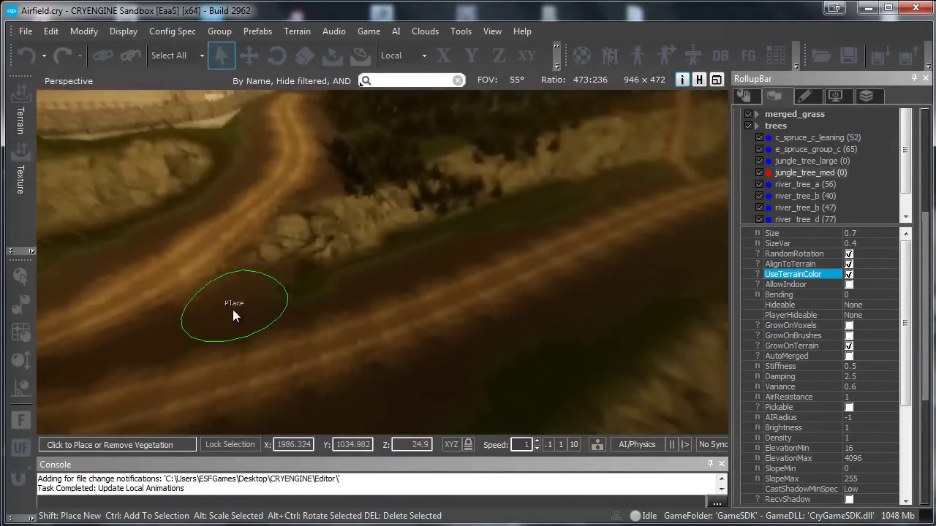
Paint jungle_tree_med trees over the grassy cliff edge beside the road to compare their terrain colouring and erase them
{"action": "mouse_move", "coordinate": [233, 310]}
{"action": "right_mouse_down"}
{"action": "mouse_move", "coordinate": [215, 313]}
{"action": "mouse_move", "coordinate": [564, 381]}
{"action": "right_mouse_up"}
{"action": "left_click", "coordinate": [366, 274]}
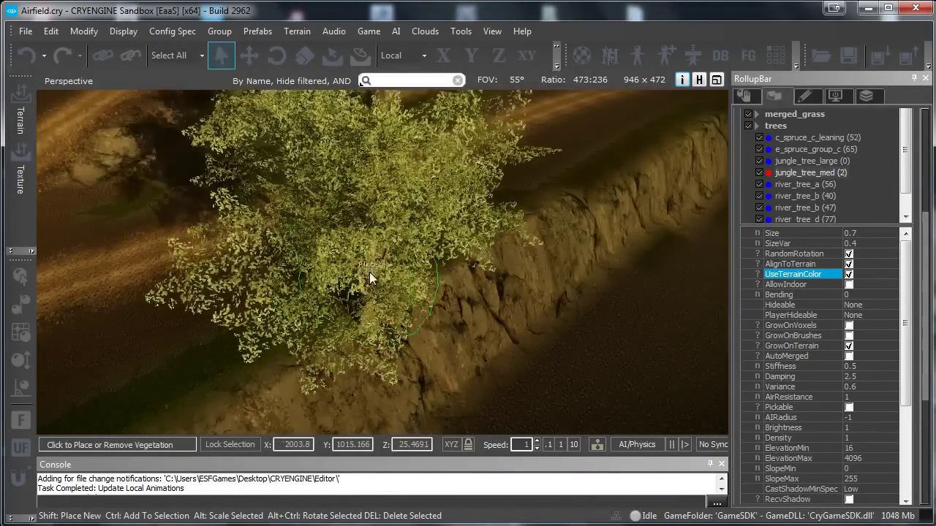
{"action": "right_click_drag", "start_coordinate": [369, 273], "coordinate": [366, 275]}
{"action": "left_click_drag", "start_coordinate": [362, 276], "coordinate": [299, 322]}
{"action": "mouse_move", "coordinate": [299, 321]}
{"action": "right_mouse_down"}
{"action": "mouse_move", "coordinate": [276, 313]}
{"action": "mouse_move", "coordinate": [275, 323]}
{"action": "right_mouse_up"}
{"action": "key", "text": "s"}
{"action": "left_click_drag", "start_coordinate": [180, 327], "coordinate": [397, 315], "text": "ctrl"}
{"action": "mouse_move", "coordinate": [397, 315]}
{"action": "right_mouse_down"}
{"action": "mouse_move", "coordinate": [384, 315]}
{"action": "mouse_move", "coordinate": [390, 308]}
{"action": "right_mouse_up"}
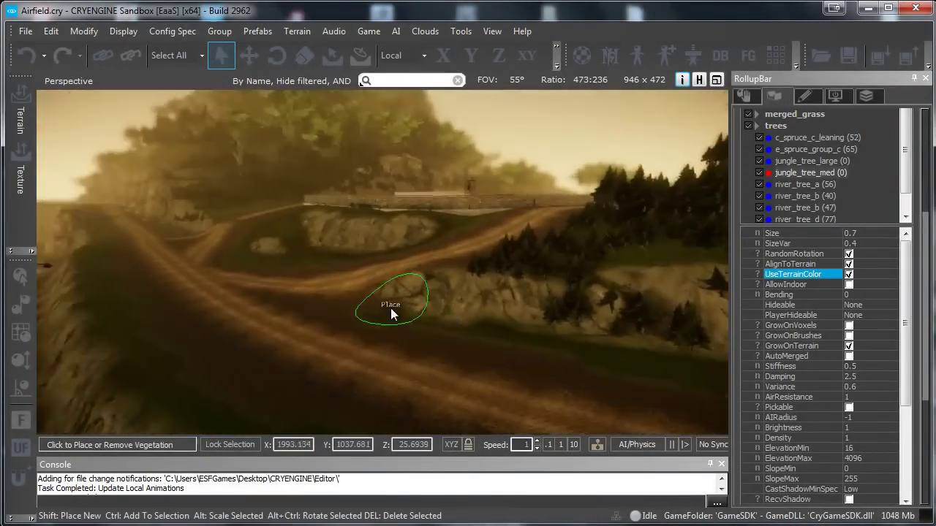
{"action": "right_click_drag", "start_coordinate": [391, 309], "coordinate": [389, 309]}
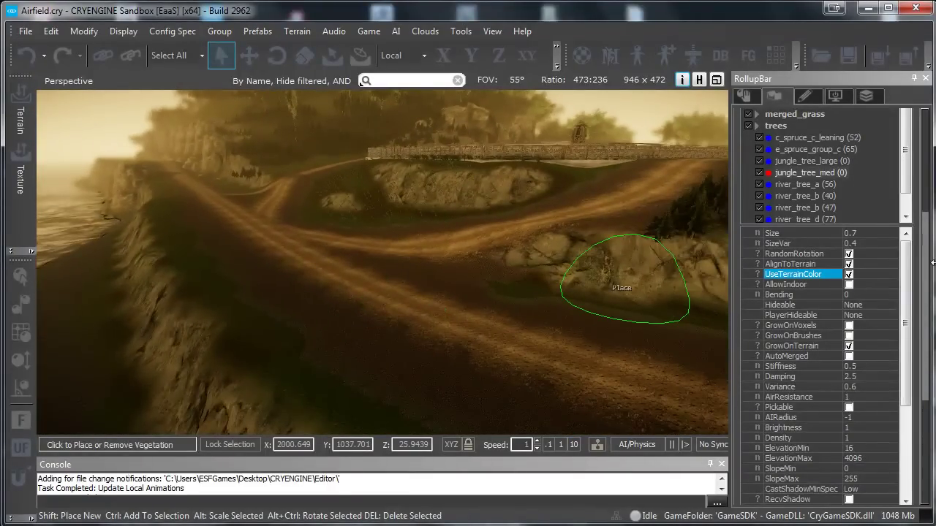
Leave AllowIndoor off and paint three jungle_tree_med trees along the road as test objects
{"action": "left_click", "coordinate": [849, 285]}
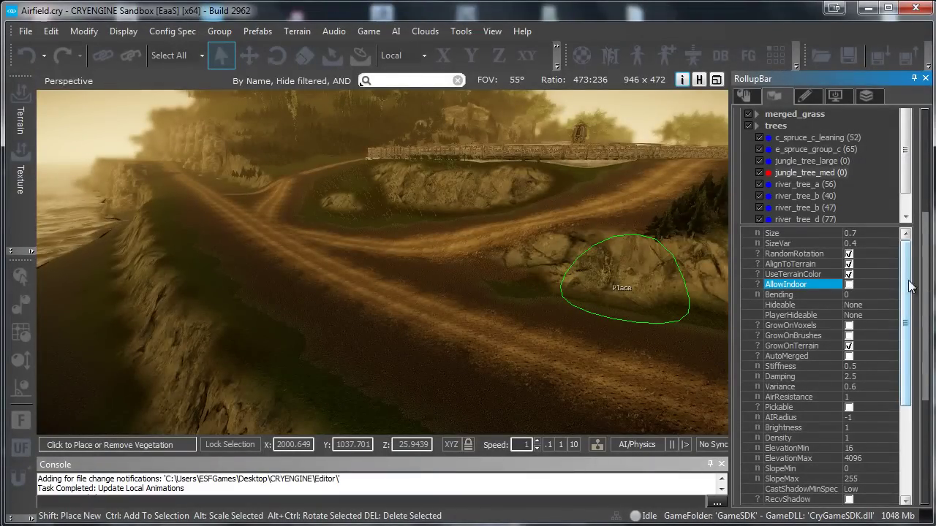
{"action": "scroll", "coordinate": [876, 289], "scroll_direction": "down", "scroll_amount": 1}
{"action": "left_click_drag", "start_coordinate": [481, 375], "coordinate": [327, 309]}
{"action": "right_click_drag", "start_coordinate": [565, 315], "coordinate": [567, 311]}
{"action": "key", "text": "w"}
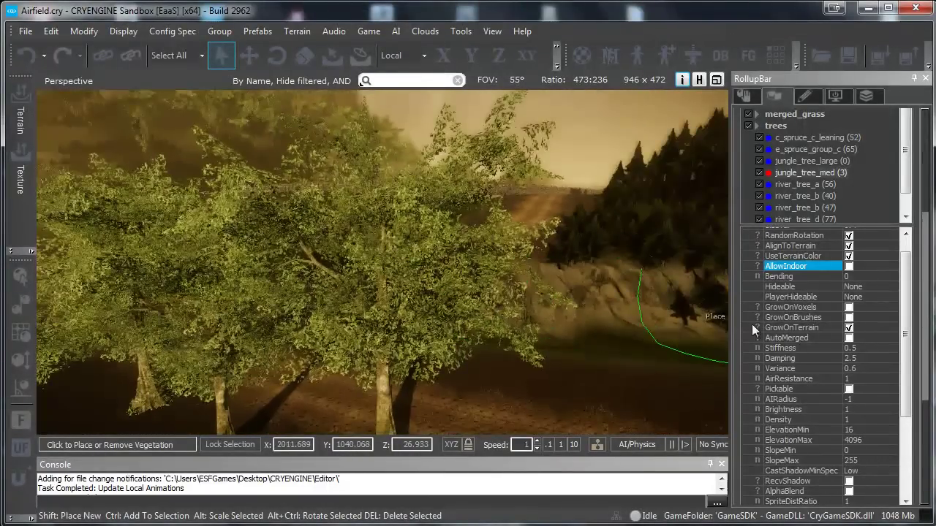
Set the Bending of jungle_tree_med to 0.1 and view the painted trees' movement up close
{"action": "left_click", "coordinate": [858, 277]}
{"action": "type", "text": ".1"}
{"action": "key", "text": "Return"}
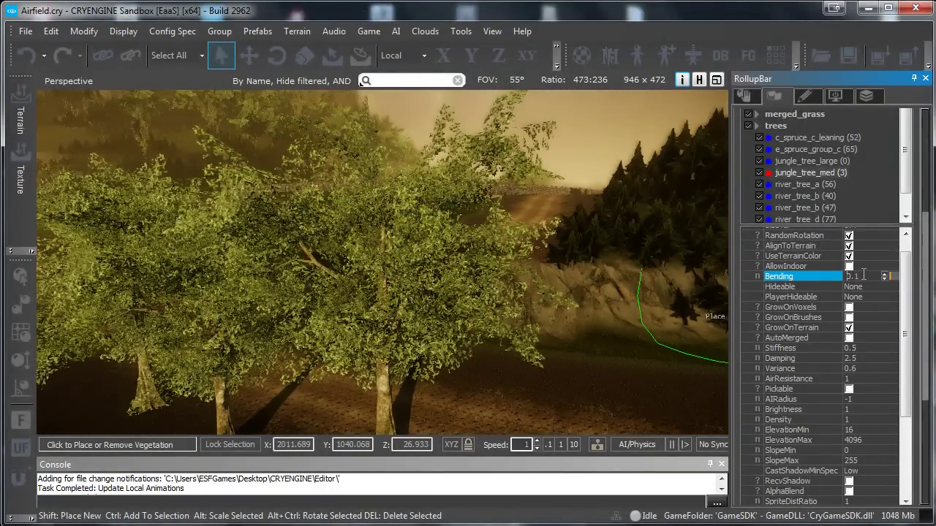
{"action": "key", "text": "w"}
{"action": "right_click_drag", "start_coordinate": [295, 199], "coordinate": [292, 198]}
{"action": "key", "text": "s"}
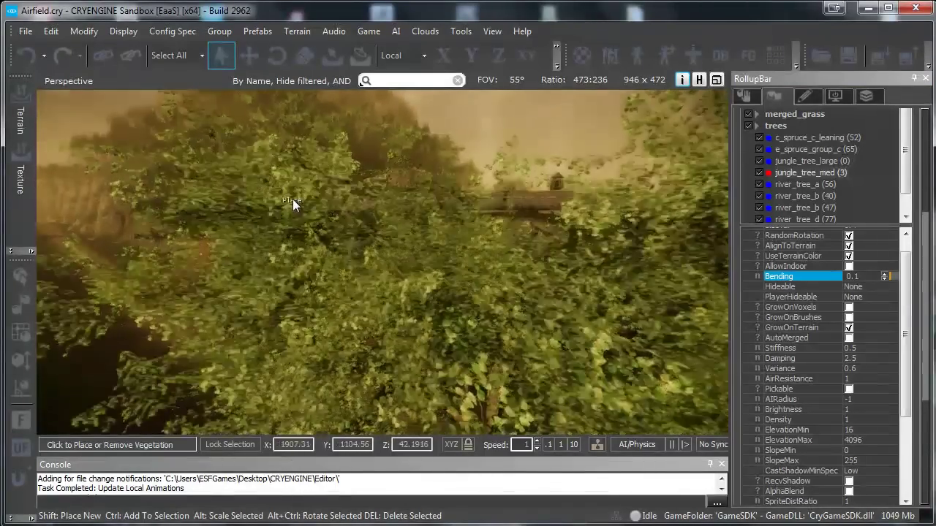
Raise the Bending of jungle_tree_med to 1 and examine how the three trees sway
{"action": "left_click_drag", "start_coordinate": [868, 276], "coordinate": [756, 275]}
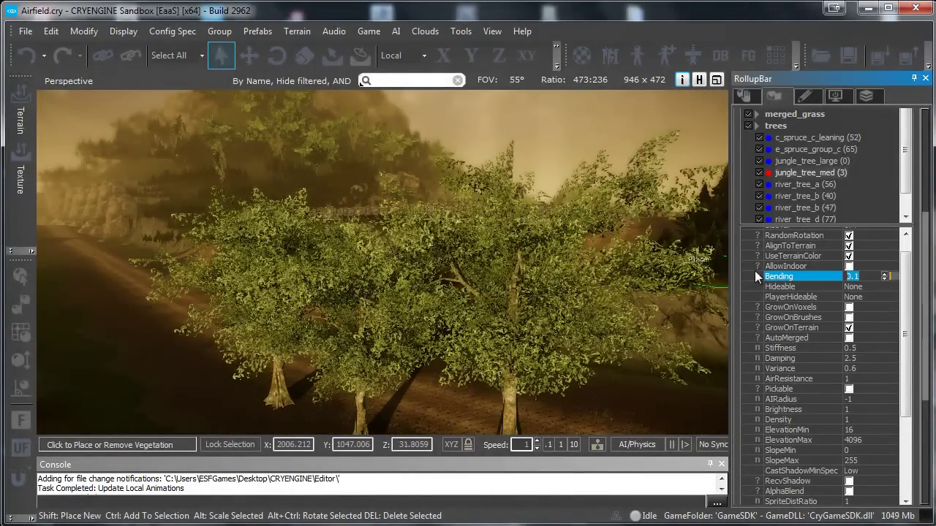
{"action": "type", "text": "1"}
{"action": "key", "text": "Return"}
{"action": "key", "text": "w"}
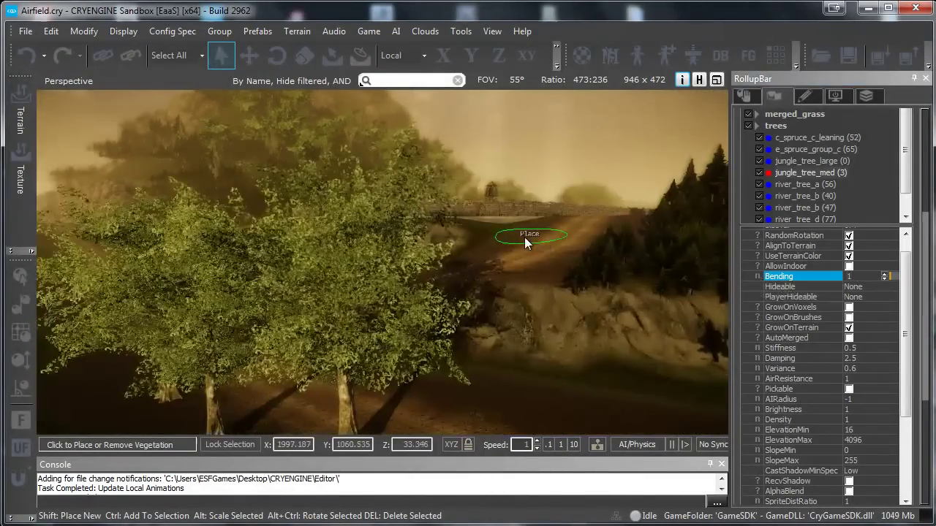
{"action": "key", "text": "s"}
{"action": "right_click_drag", "start_coordinate": [533, 238], "coordinate": [514, 238]}
{"action": "key", "text": "w"}
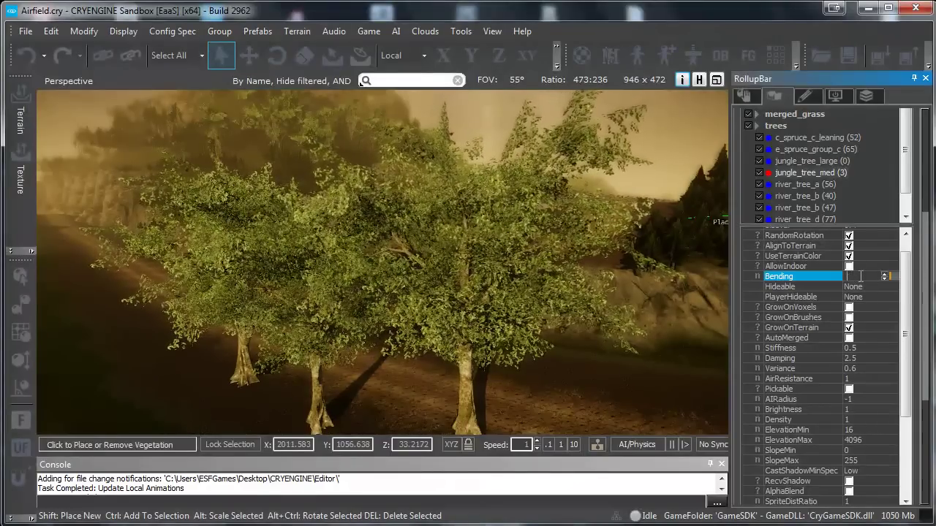
Try Bending values of 10 and 2 on jungle_tree_med and examine how each deforms the trees
{"action": "type", "text": "0"}
{"action": "key", "text": "Return"}
{"action": "mouse_move", "coordinate": [397, 280]}
{"action": "right_mouse_down"}
{"action": "mouse_move", "coordinate": [355, 282]}
{"action": "mouse_move", "coordinate": [398, 278]}
{"action": "right_mouse_up"}
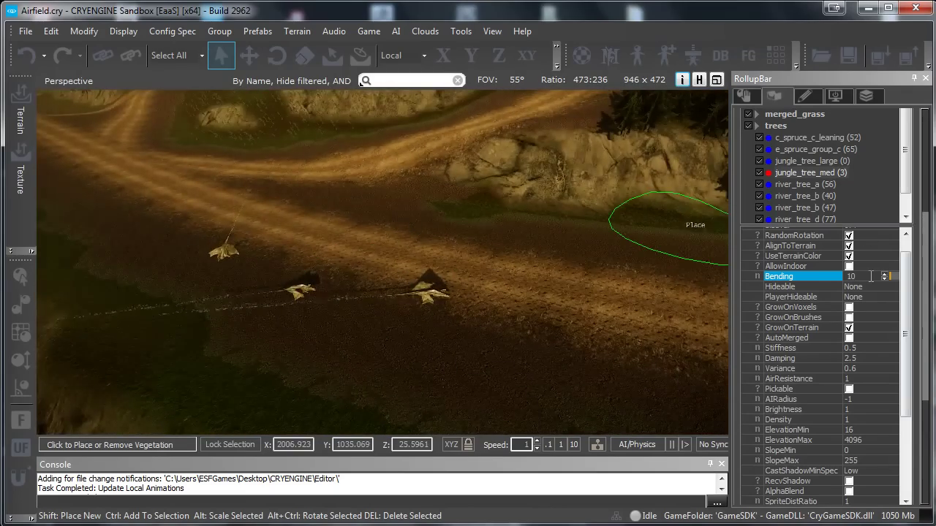
{"action": "left_click_drag", "start_coordinate": [870, 276], "coordinate": [714, 261]}
{"action": "type", "text": "2"}
{"action": "key", "text": "Return"}
{"action": "mouse_move", "coordinate": [256, 115]}
{"action": "right_mouse_down"}
{"action": "mouse_move", "coordinate": [264, 112]}
{"action": "mouse_move", "coordinate": [257, 116]}
{"action": "right_mouse_up"}
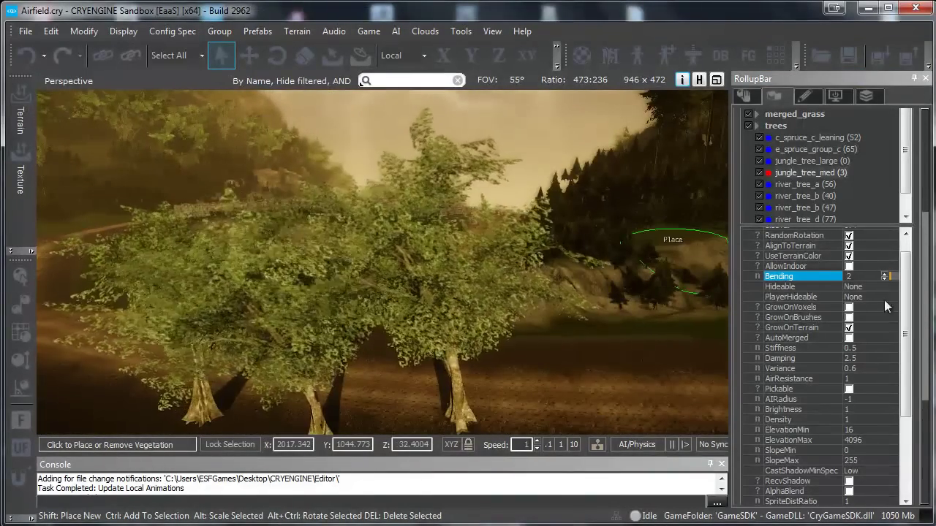
Set the Bending of jungle_tree_med to 0.5, check the swaying trees and erase them from the road
{"action": "left_click_drag", "start_coordinate": [866, 276], "coordinate": [720, 272]}
{"action": "type", "text": "0.5"}
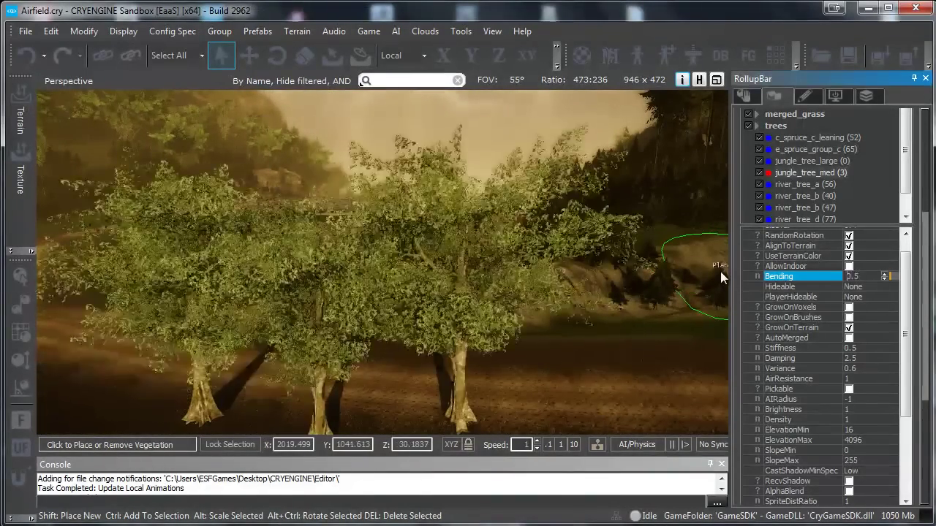
{"action": "right_click_drag", "start_coordinate": [524, 221], "coordinate": [521, 222]}
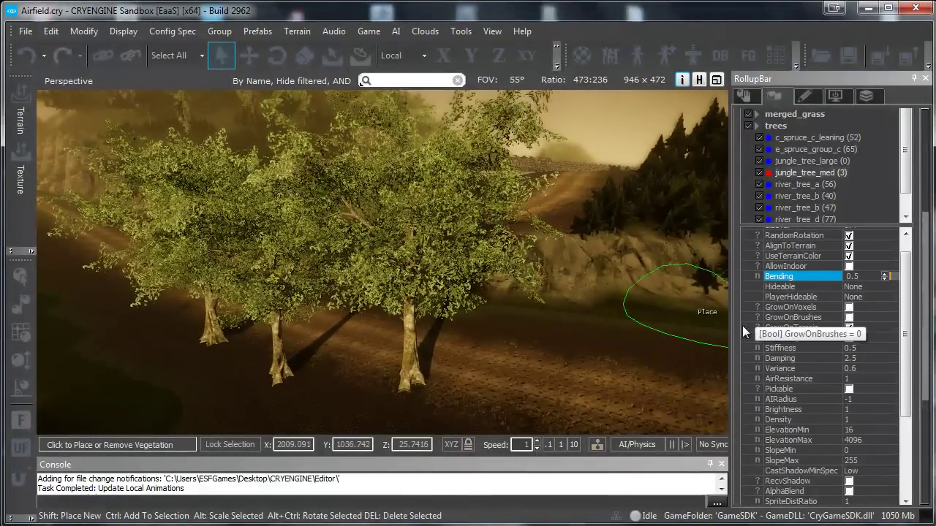
{"action": "left_click_drag", "start_coordinate": [452, 429], "coordinate": [118, 314], "text": "ctrl"}
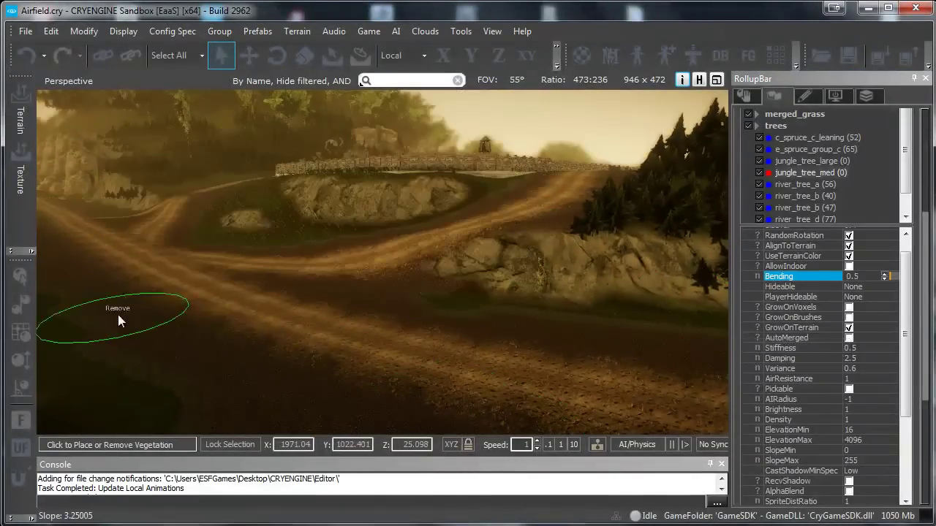
Test GrowOnVoxels and a disabled GrowOnTerrain for jungle_tree_med by painting on the road, erase the trees and restore both settings
{"action": "left_click", "coordinate": [849, 308]}
{"action": "mouse_move", "coordinate": [454, 369]}
{"action": "left_mouse_down"}
{"action": "mouse_move", "coordinate": [327, 341]}
{"action": "mouse_move", "coordinate": [400, 310]}
{"action": "mouse_move", "coordinate": [401, 395]}
{"action": "left_mouse_up"}
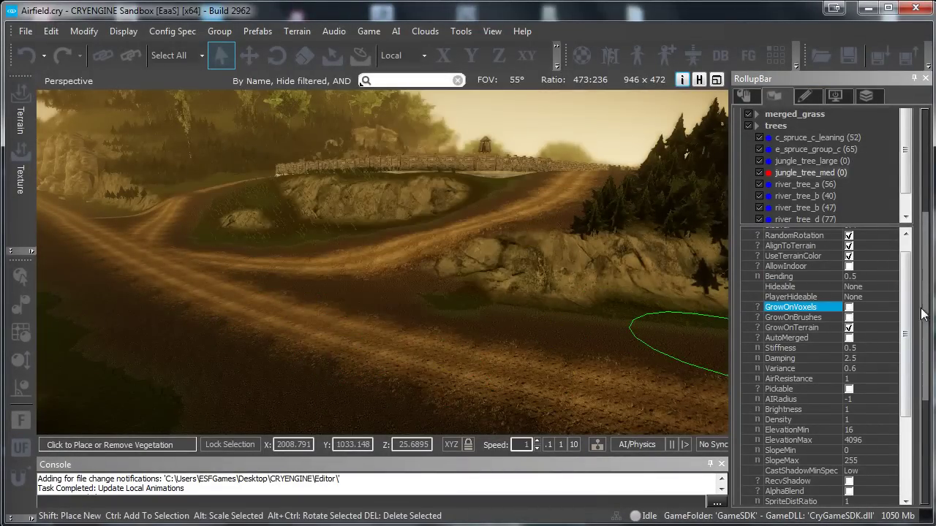
{"action": "scroll", "coordinate": [912, 306], "scroll_direction": "down", "scroll_amount": 1}
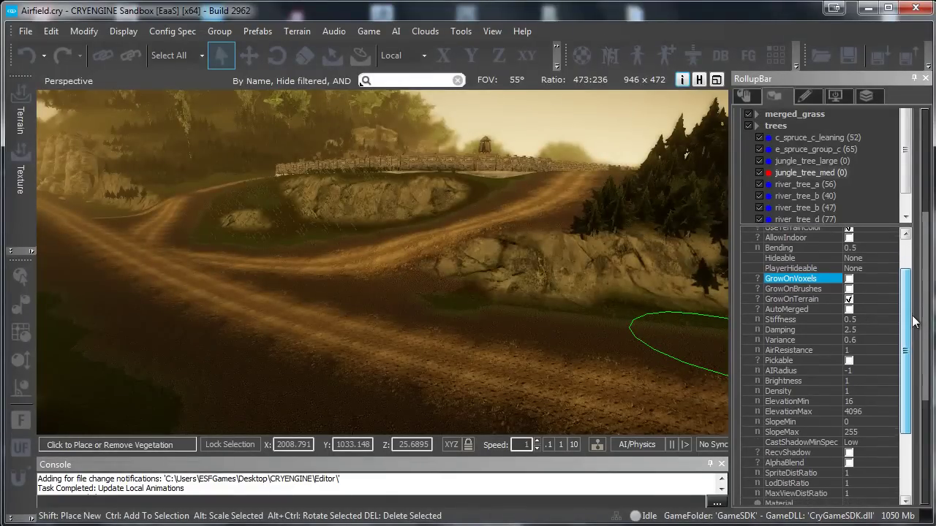
{"action": "left_click", "coordinate": [849, 298]}
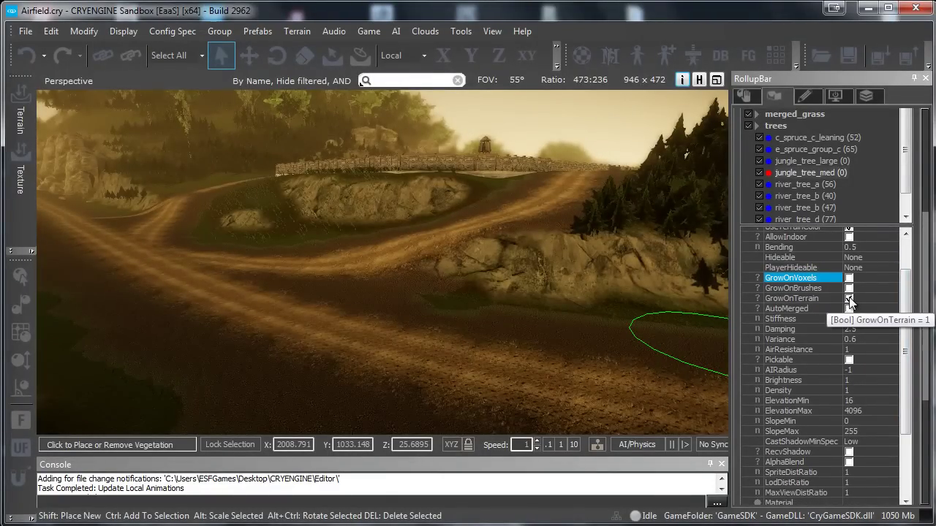
{"action": "left_click", "coordinate": [395, 390]}
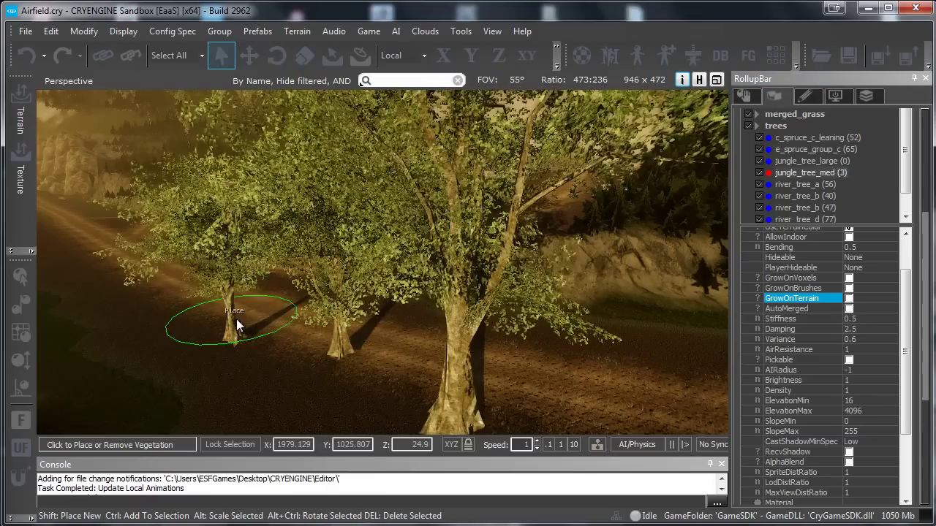
{"action": "left_click", "coordinate": [380, 394], "text": "ctrl"}
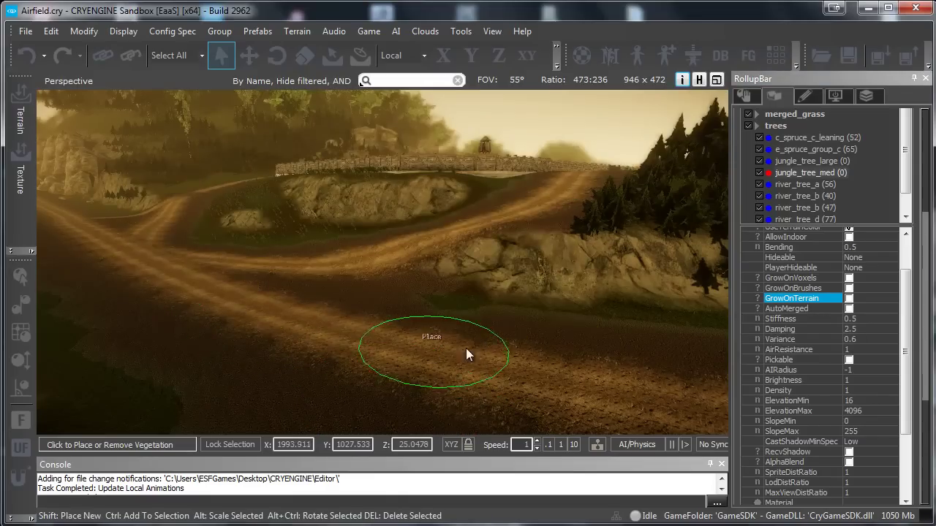
{"action": "left_click", "coordinate": [849, 299]}
Enable AutoMerged for jungle_tree_med, paint five trees along the road, inspect their movement up close and erase them
{"action": "left_click_drag", "start_coordinate": [904, 316], "coordinate": [903, 333]}
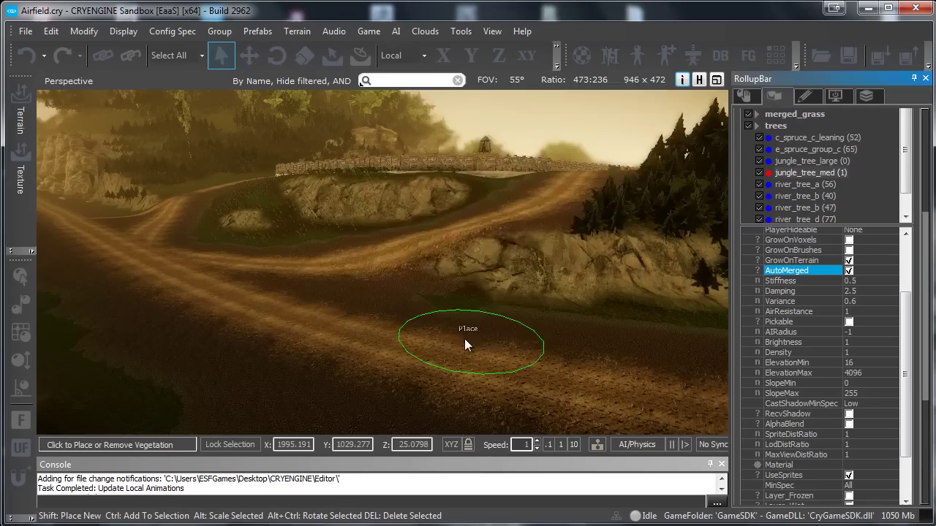
{"action": "mouse_move", "coordinate": [464, 338]}
{"action": "left_mouse_down"}
{"action": "mouse_move", "coordinate": [298, 313]}
{"action": "mouse_move", "coordinate": [354, 320]}
{"action": "left_mouse_up"}
{"action": "right_click_drag", "start_coordinate": [377, 320], "coordinate": [378, 321]}
{"action": "key", "text": "w"}
{"action": "key", "text": "w"}
{"action": "key", "text": "s"}
{"action": "key", "text": "w"}
{"action": "key", "text": "s"}
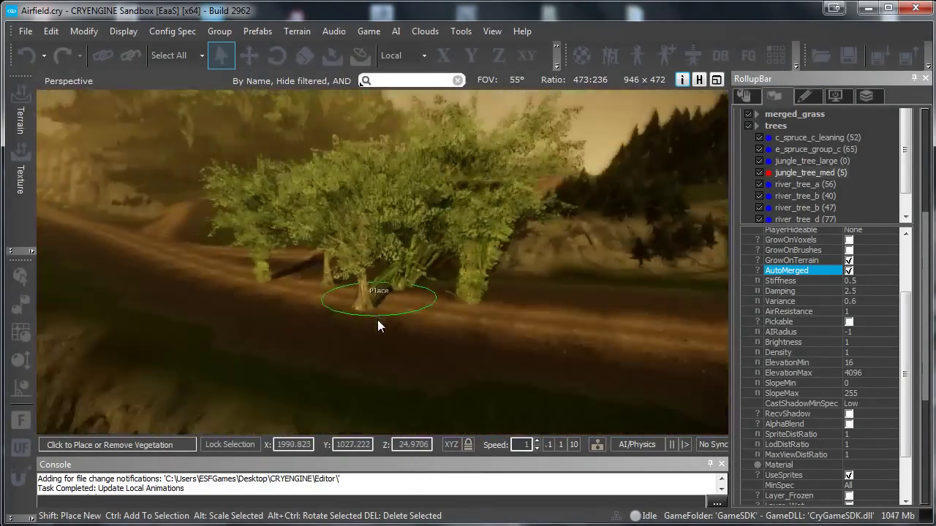
{"action": "key", "text": "w"}
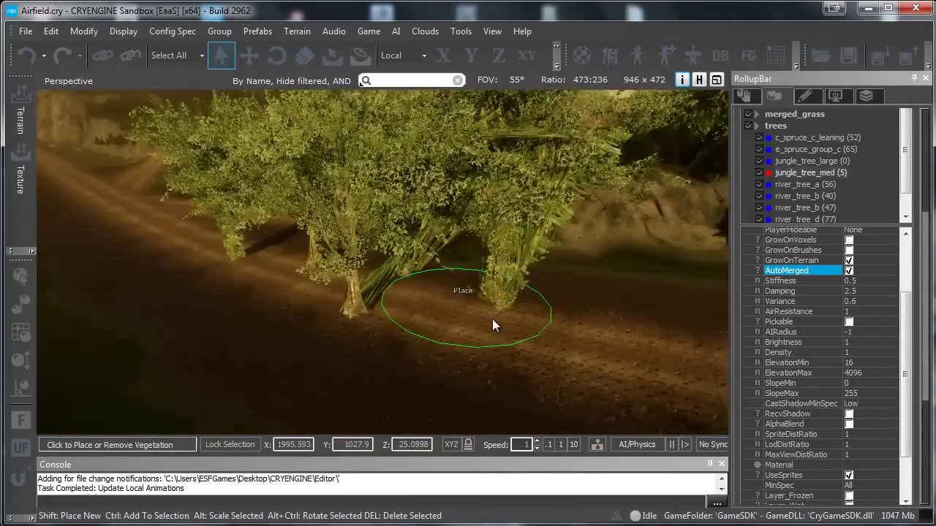
{"action": "scroll", "coordinate": [492, 319], "scroll_direction": "down", "scroll_amount": 3}
{"action": "mouse_move", "coordinate": [502, 313]}
{"action": "left_mouse_down", "text": "ctrl"}
{"action": "mouse_move", "coordinate": [432, 283]}
{"action": "mouse_move", "coordinate": [312, 282]}
{"action": "mouse_move", "coordinate": [232, 252]}
{"action": "left_mouse_up", "text": "ctrl"}
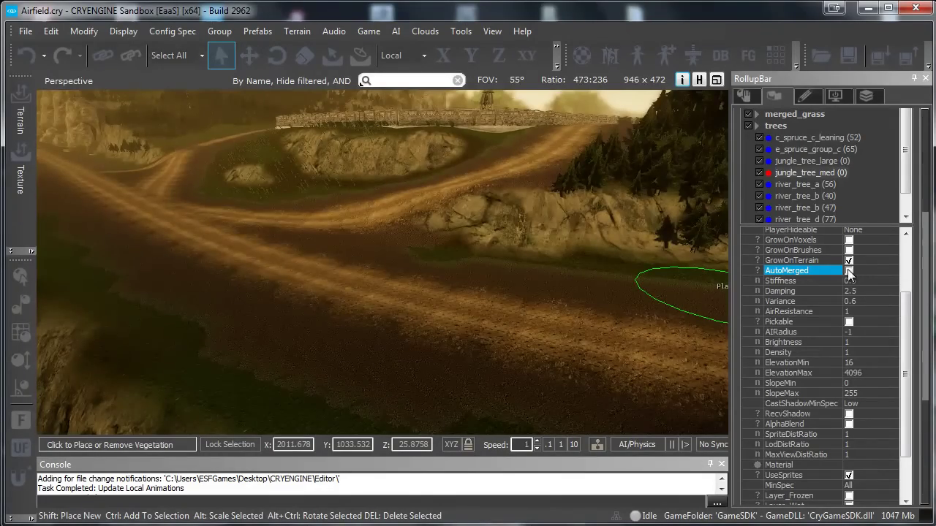
Disable AutoMerged, paint jungle_tree_med trees on the road to compare their look and movement, and erase them
{"action": "scroll", "coordinate": [301, 285], "scroll_direction": "up", "scroll_amount": 3}
{"action": "left_click_drag", "start_coordinate": [299, 284], "coordinate": [424, 300]}
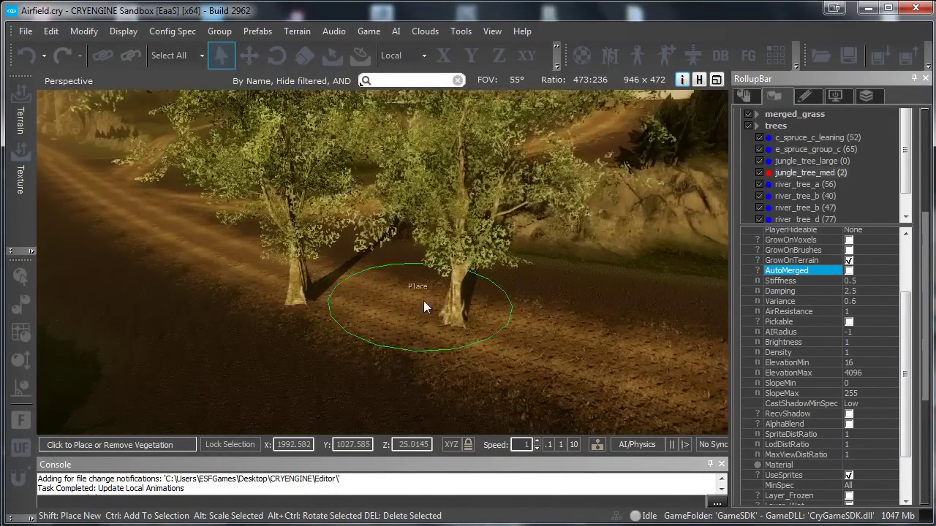
{"action": "right_click_drag", "start_coordinate": [518, 313], "coordinate": [487, 315]}
{"action": "key", "text": "w"}
{"action": "key", "text": "s"}
{"action": "key", "text": "w"}
{"action": "key", "text": "s"}
{"action": "mouse_move", "coordinate": [488, 315]}
{"action": "left_mouse_down", "text": "ctrl"}
{"action": "mouse_move", "coordinate": [387, 358]}
{"action": "mouse_move", "coordinate": [319, 345]}
{"action": "left_mouse_up", "text": "ctrl"}
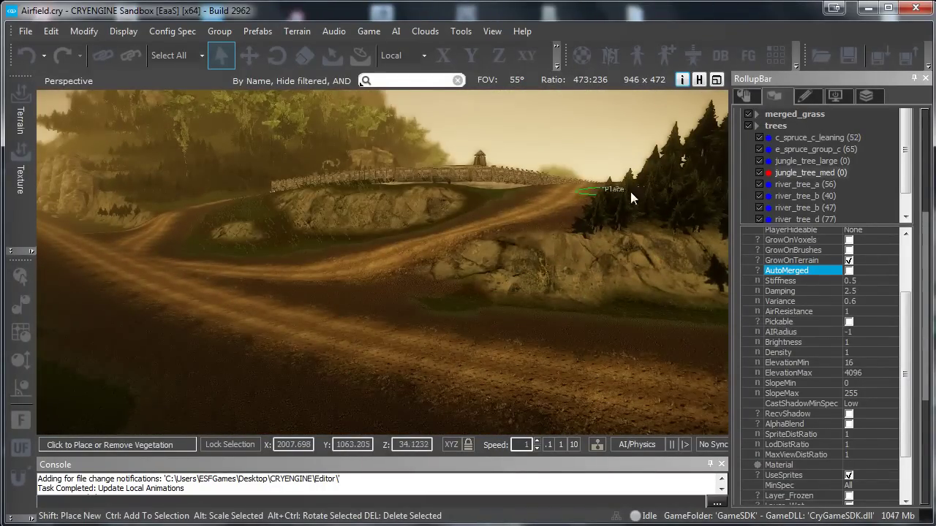
Increase the vegetation brush radius to about 11.5 and frame the road junction from higher up
{"action": "scroll", "coordinate": [920, 211], "scroll_direction": "up", "scroll_amount": 4}
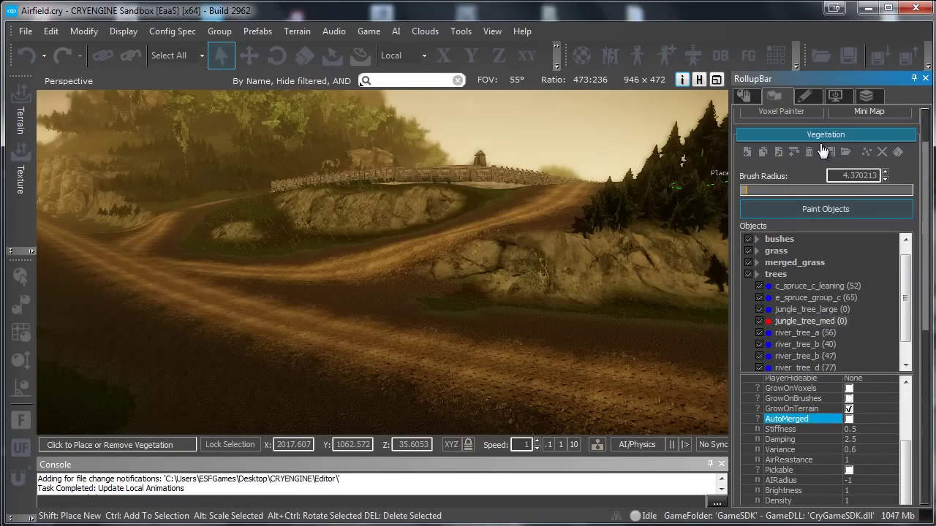
{"action": "key", "text": "s"}
{"action": "mouse_move", "coordinate": [296, 337]}
{"action": "right_mouse_down"}
{"action": "mouse_move", "coordinate": [315, 336]}
{"action": "mouse_move", "coordinate": [275, 344]}
{"action": "mouse_move", "coordinate": [300, 337]}
{"action": "right_mouse_up"}
{"action": "key", "text": "s"}
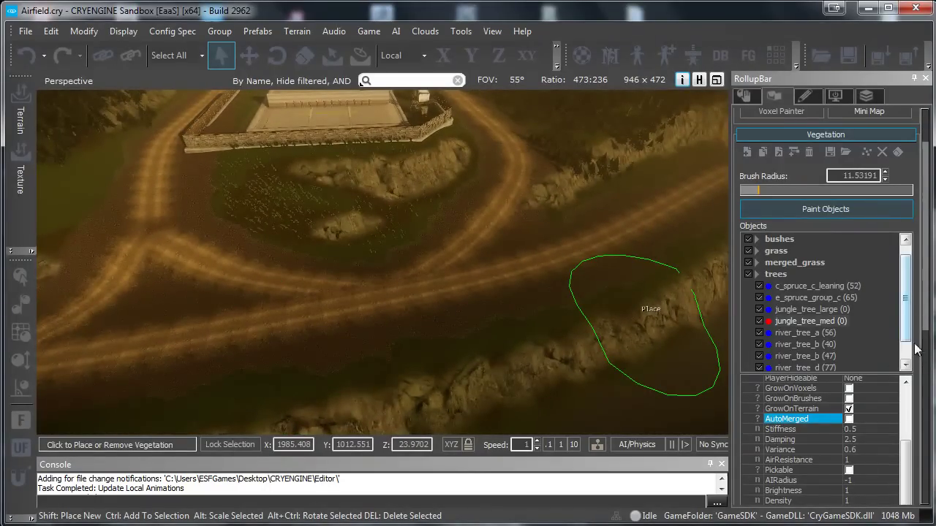
Set the Stiffness of jungle_tree_med to 2
{"action": "scroll", "coordinate": [883, 339], "scroll_direction": "down", "scroll_amount": 3}
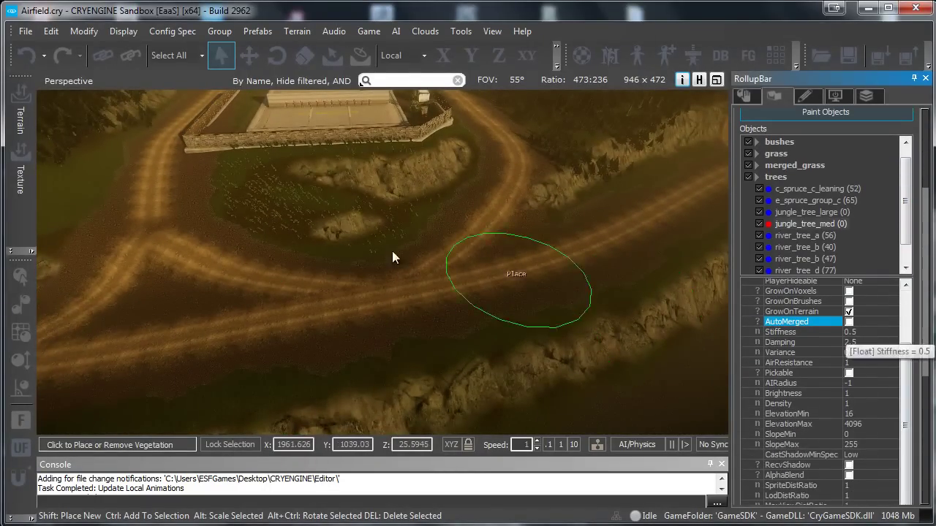
{"action": "left_click", "coordinate": [871, 332]}
{"action": "type", "text": "2"}
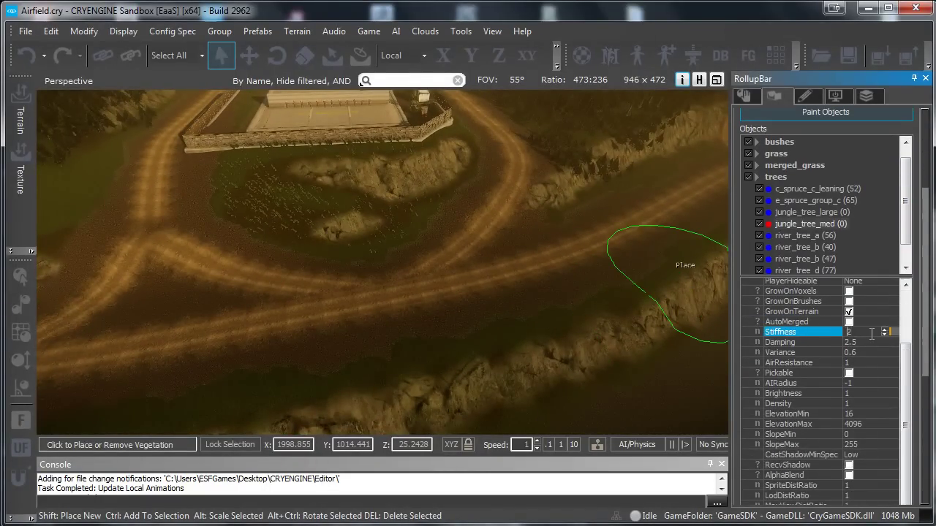
Paint jungle_tree_med trees along the road, erase them, and set Stiffness to 0.5
{"action": "mouse_move", "coordinate": [475, 233]}
{"action": "left_mouse_down"}
{"action": "mouse_move", "coordinate": [201, 327]}
{"action": "mouse_move", "coordinate": [213, 342]}
{"action": "mouse_move", "coordinate": [509, 237]}
{"action": "mouse_move", "coordinate": [356, 271]}
{"action": "mouse_move", "coordinate": [275, 266]}
{"action": "left_mouse_up"}
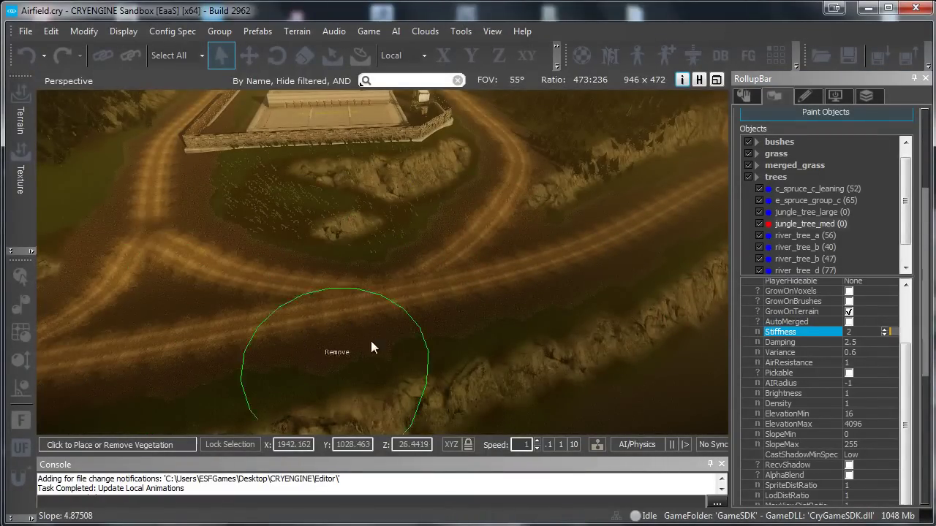
{"action": "key", "text": "BackSpace"}
{"action": "type", "text": "0."}
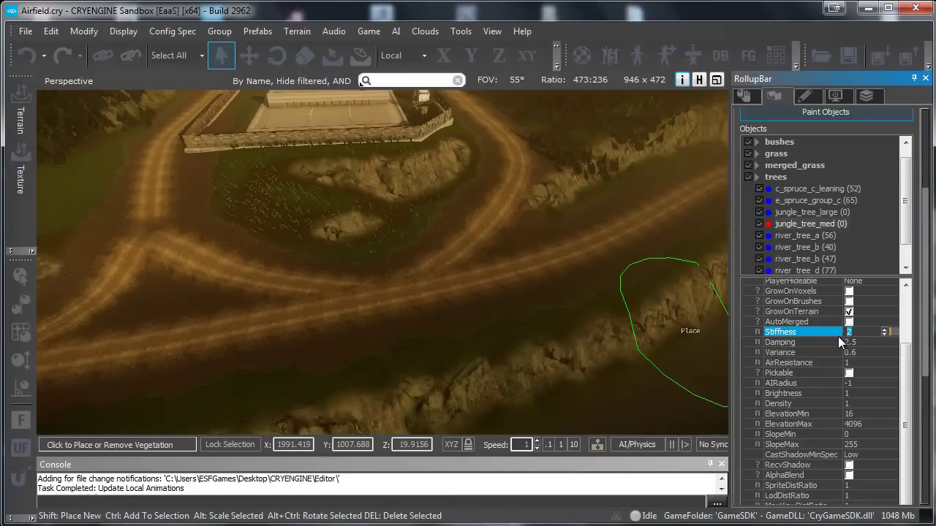
{"action": "type", "text": "5"}
Test Damping at 5 and at 0.1, painting jungle_tree_med trees along the road and erasing them each time
{"action": "left_click", "coordinate": [879, 343]}
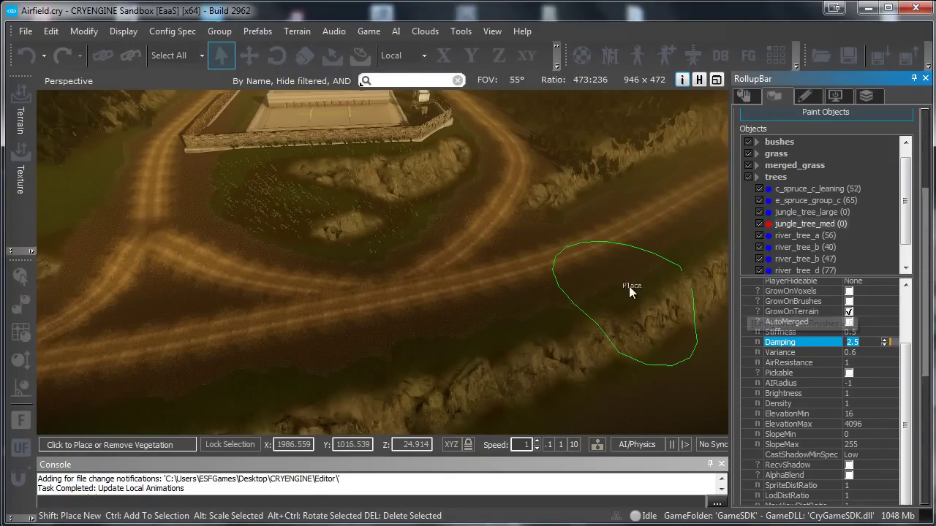
{"action": "type", "text": "5"}
{"action": "left_click_drag", "start_coordinate": [473, 268], "coordinate": [228, 328]}
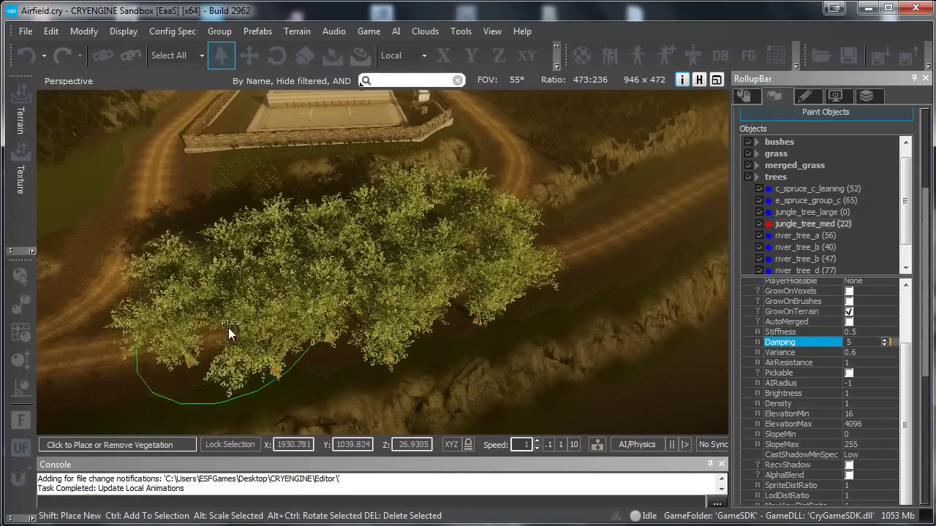
{"action": "mouse_move", "coordinate": [526, 275]}
{"action": "left_mouse_down", "text": "shift"}
{"action": "mouse_move", "coordinate": [604, 249]}
{"action": "mouse_move", "coordinate": [258, 342]}
{"action": "mouse_move", "coordinate": [394, 297]}
{"action": "left_mouse_up", "text": "shift"}
{"action": "left_click", "coordinate": [793, 343]}
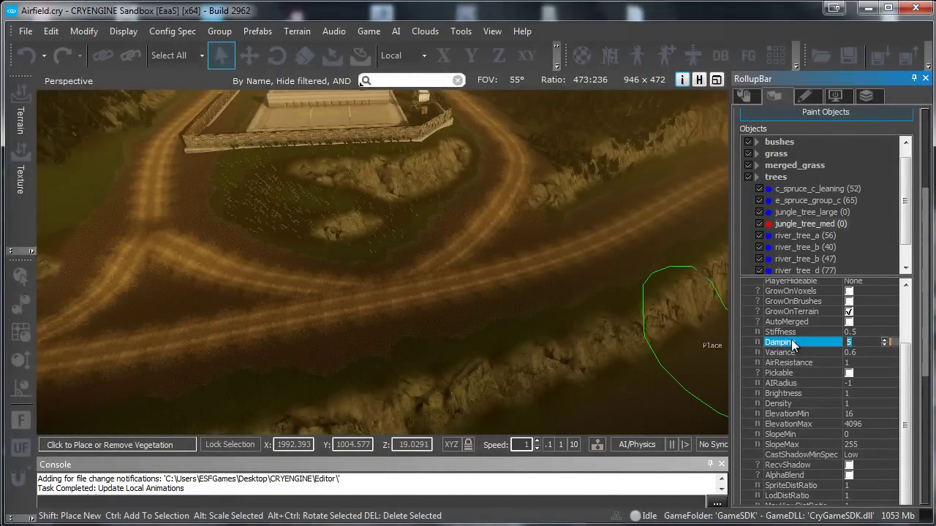
{"action": "mouse_move", "coordinate": [461, 256]}
{"action": "left_mouse_down"}
{"action": "mouse_move", "coordinate": [277, 301]}
{"action": "mouse_move", "coordinate": [134, 354]}
{"action": "mouse_move", "coordinate": [487, 215]}
{"action": "mouse_move", "coordinate": [78, 318]}
{"action": "left_mouse_up"}
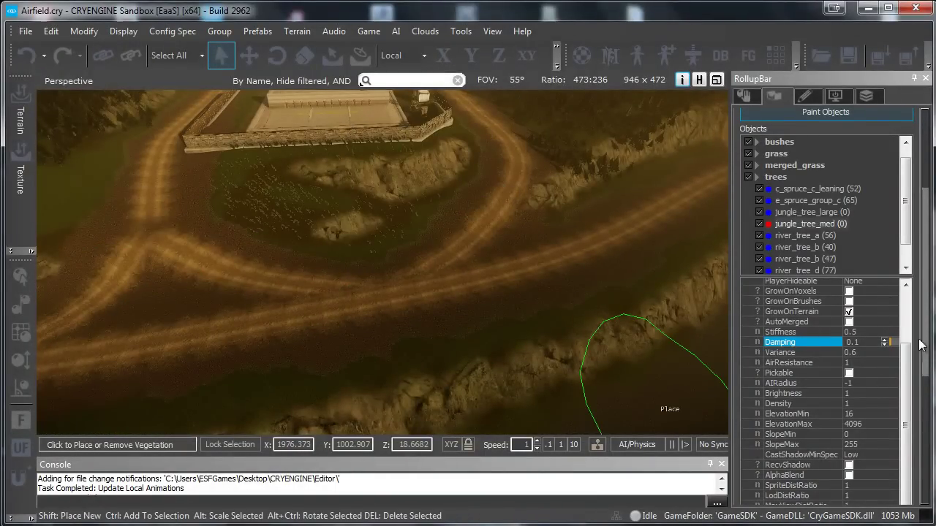
Set Variance to 2 for both jungle_tree_large and jungle_tree_med, paint them on the road, inspect them and erase them
{"action": "scroll", "coordinate": [899, 336], "scroll_direction": "down", "scroll_amount": 2}
{"action": "left_click", "coordinate": [872, 325]}
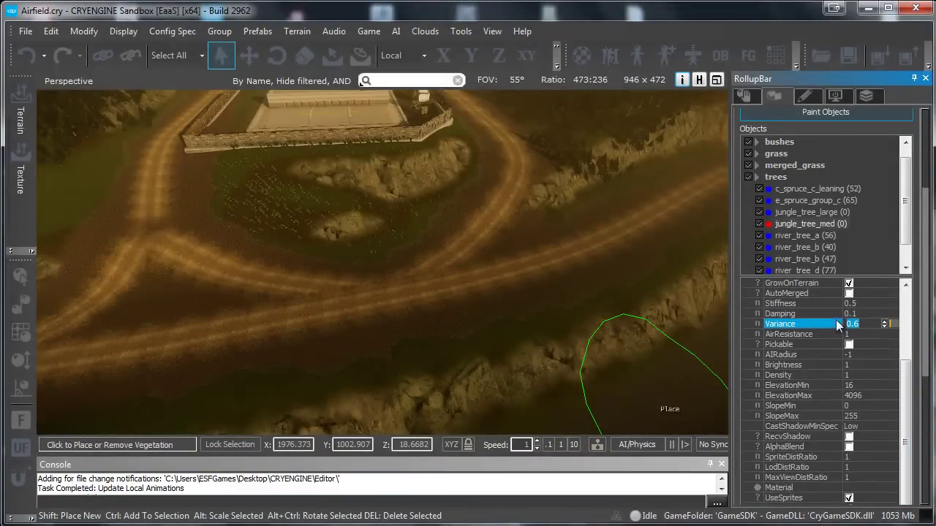
{"action": "left_click", "coordinate": [801, 212], "text": "ctrl"}
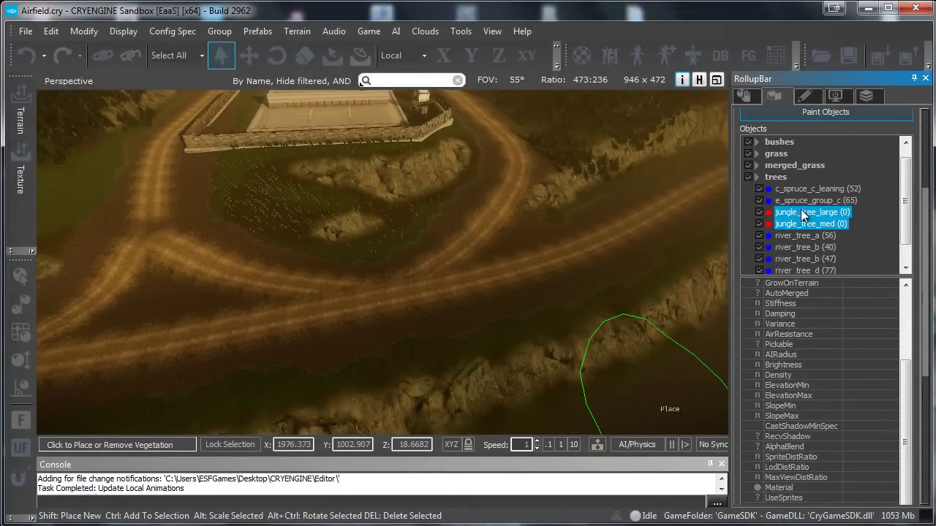
{"action": "left_click", "coordinate": [850, 326]}
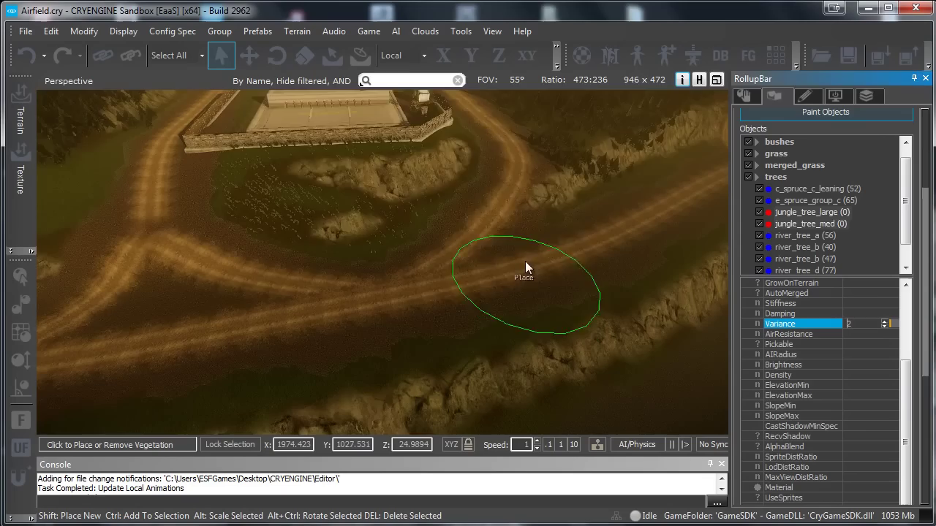
{"action": "mouse_move", "coordinate": [525, 269]}
{"action": "left_mouse_down"}
{"action": "mouse_move", "coordinate": [376, 292]}
{"action": "mouse_move", "coordinate": [437, 269]}
{"action": "left_mouse_up"}
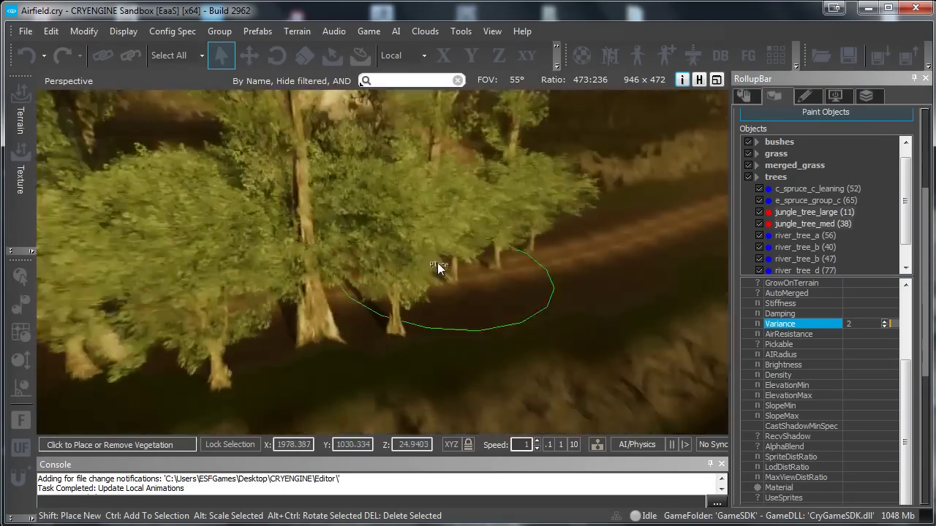
{"action": "mouse_move", "coordinate": [437, 264]}
{"action": "right_mouse_down"}
{"action": "mouse_move", "coordinate": [405, 308]}
{"action": "mouse_move", "coordinate": [439, 268]}
{"action": "right_mouse_up"}
{"action": "mouse_move", "coordinate": [261, 358]}
{"action": "left_mouse_down", "text": "ctrl"}
{"action": "mouse_move", "coordinate": [334, 316]}
{"action": "mouse_move", "coordinate": [618, 279]}
{"action": "mouse_move", "coordinate": [516, 231]}
{"action": "mouse_move", "coordinate": [637, 227]}
{"action": "left_mouse_up", "text": "ctrl"}
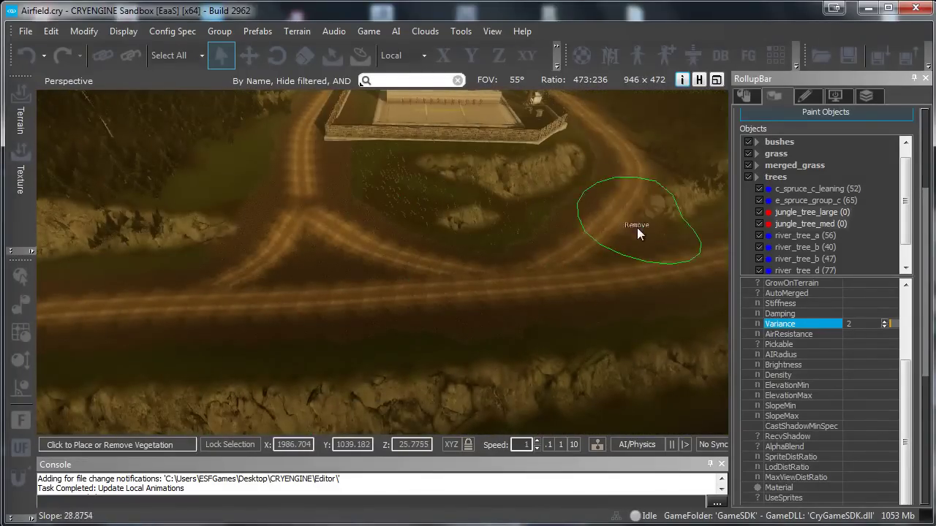
Set the AirResistance of jungle_tree_med alone to 5 and paint a group of these trees on the road
{"action": "left_click", "coordinate": [819, 223]}
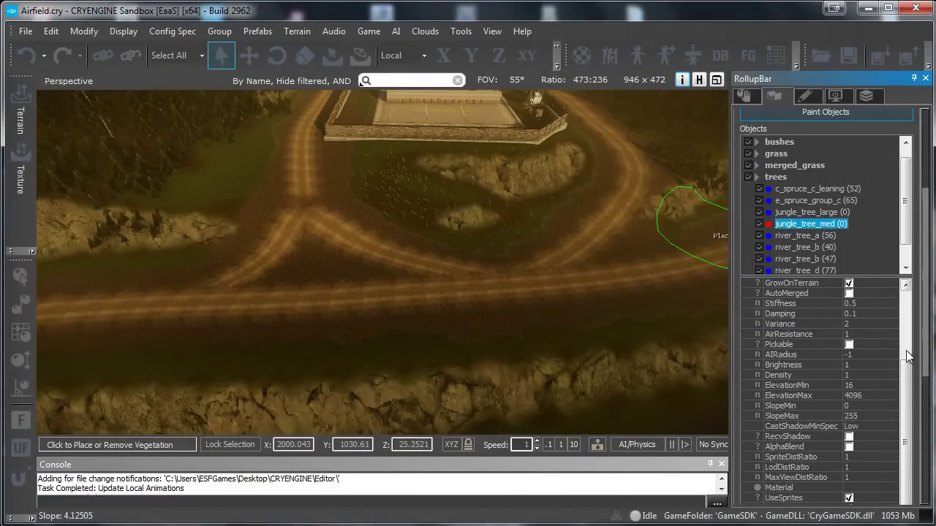
{"action": "left_click_drag", "start_coordinate": [906, 356], "coordinate": [906, 385]}
{"action": "right_click_drag", "start_coordinate": [479, 270], "coordinate": [482, 277]}
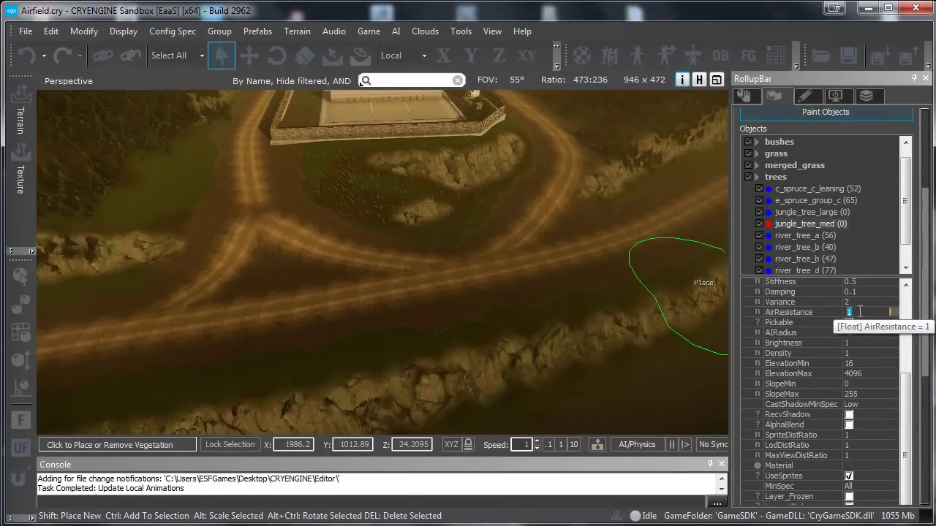
{"action": "left_click", "coordinate": [857, 312]}
{"action": "type", "text": "5"}
{"action": "left_click_drag", "start_coordinate": [479, 271], "coordinate": [393, 286]}
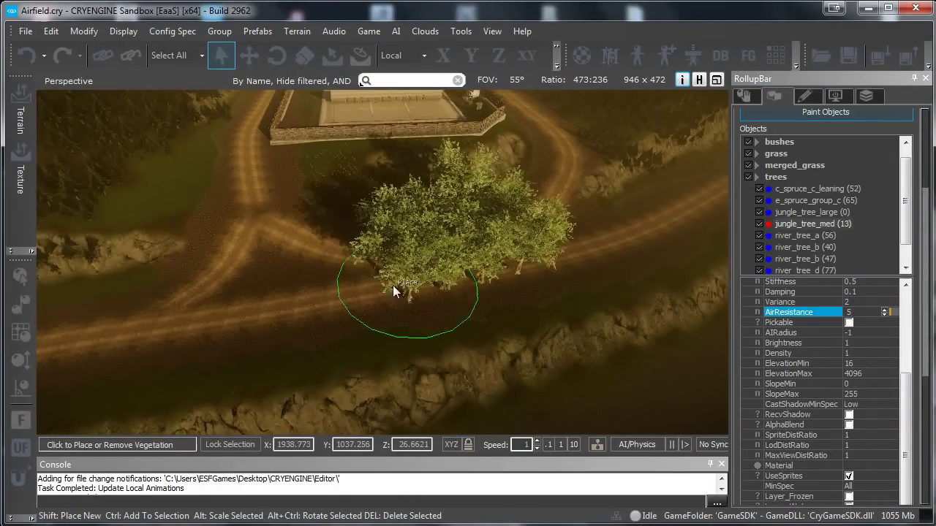
Lower AirResistance to 0.01, inspect the painted trees' movement up close and erase them
{"action": "key", "text": "w"}
{"action": "mouse_move", "coordinate": [393, 285]}
{"action": "right_mouse_down"}
{"action": "mouse_move", "coordinate": [386, 279]}
{"action": "mouse_move", "coordinate": [393, 285]}
{"action": "right_mouse_up"}
{"action": "key", "text": "w"}
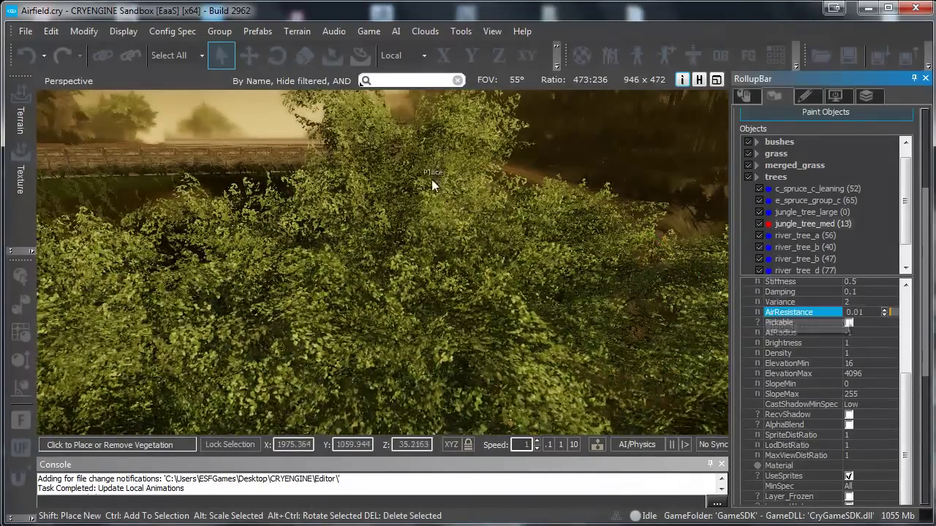
{"action": "right_click_drag", "start_coordinate": [432, 178], "coordinate": [433, 177]}
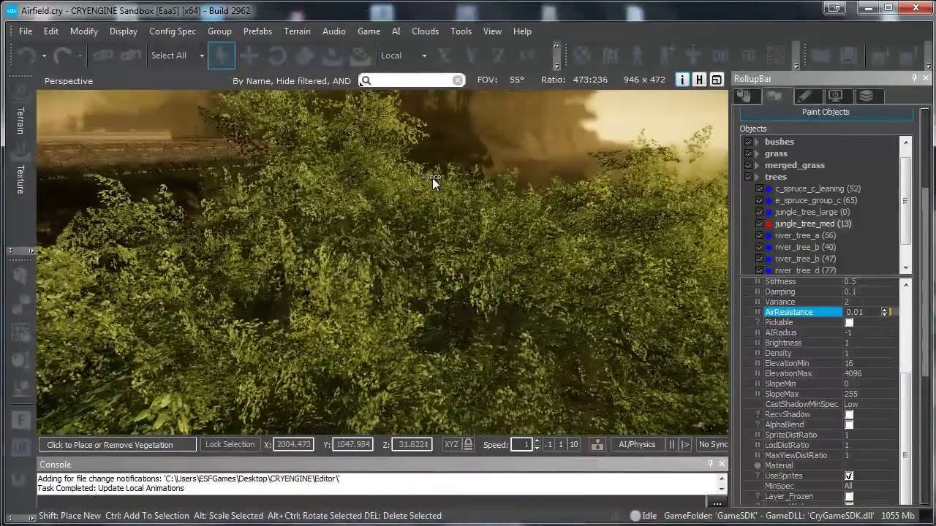
{"action": "scroll", "coordinate": [431, 180], "scroll_direction": "up", "scroll_amount": 5}
{"action": "left_click", "coordinate": [368, 281], "text": "ctrl"}
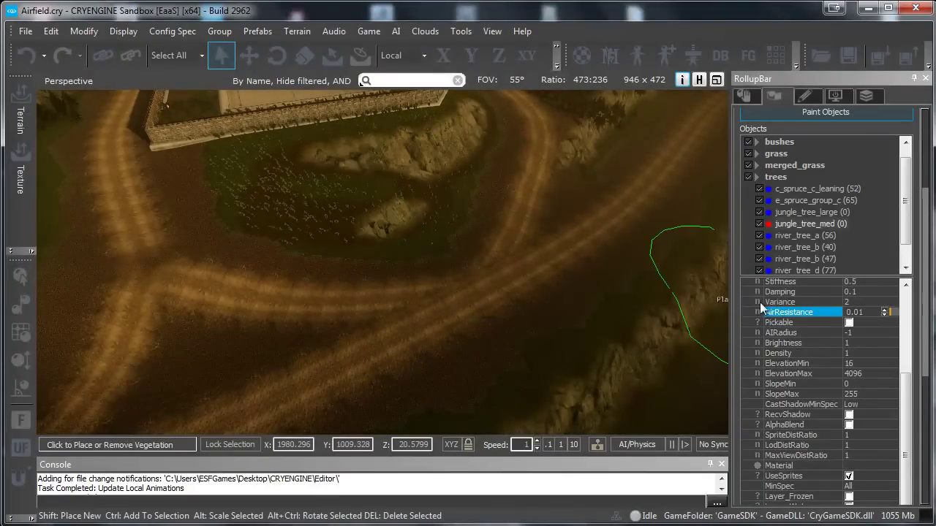
Set the AirResistance of jungle_tree_med to 0.1 and open its AIRadius value
{"action": "left_click", "coordinate": [867, 312]}
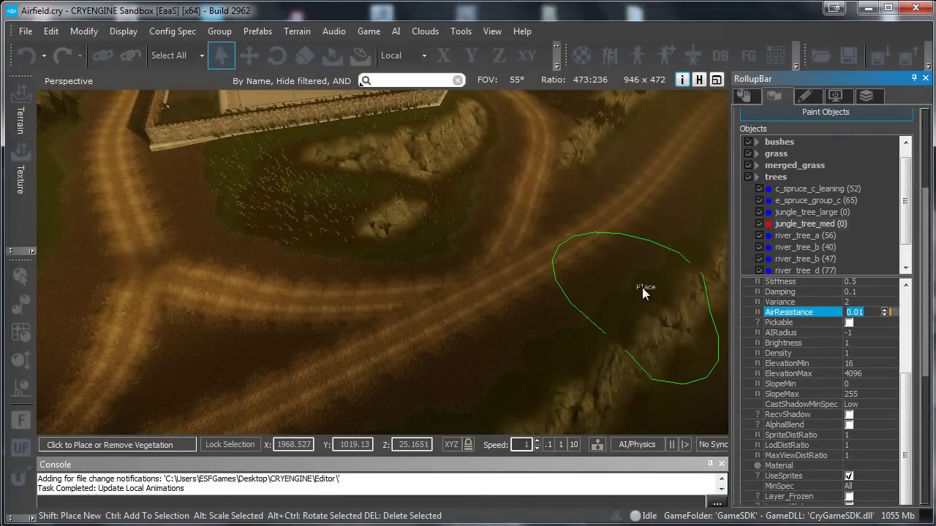
{"action": "right_click_drag", "start_coordinate": [337, 245], "coordinate": [391, 255]}
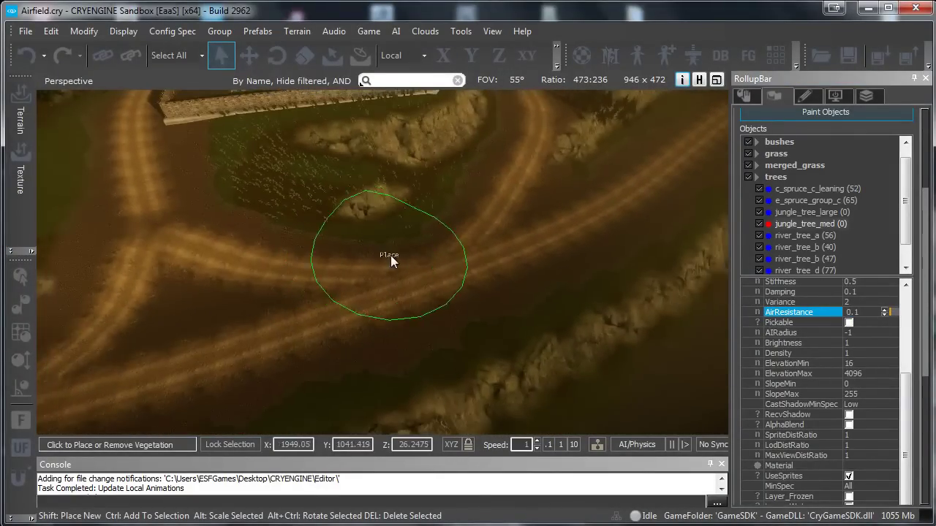
{"action": "scroll", "coordinate": [682, 295], "scroll_direction": "up", "scroll_amount": 2}
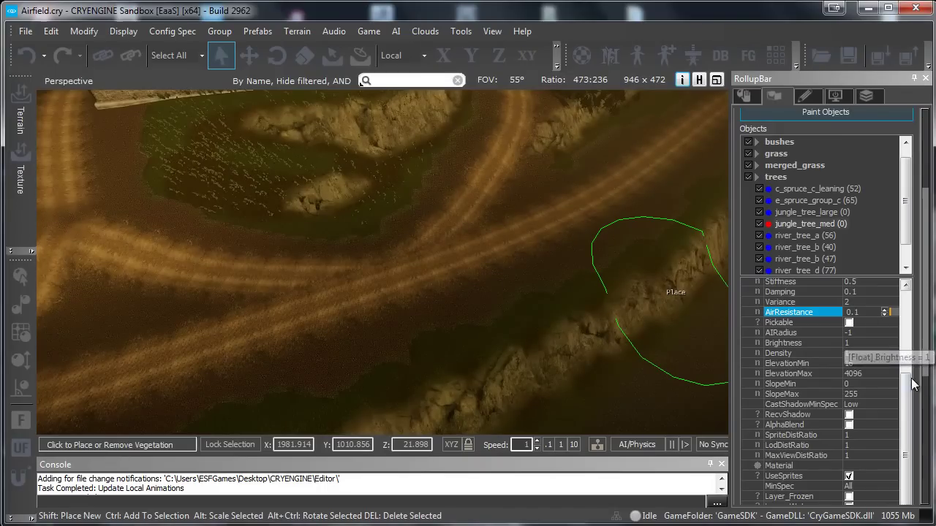
{"action": "scroll", "coordinate": [859, 315], "scroll_direction": "down", "scroll_amount": 1}
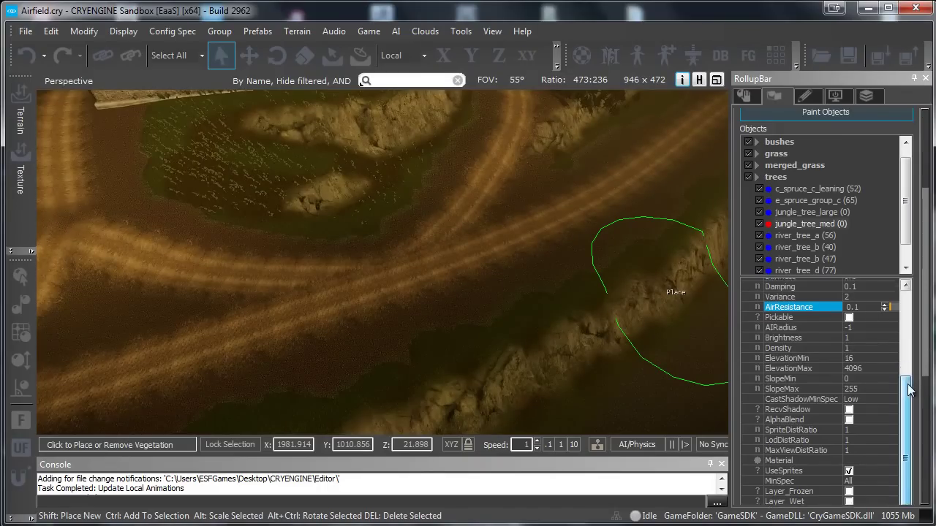
{"action": "left_click", "coordinate": [866, 320]}
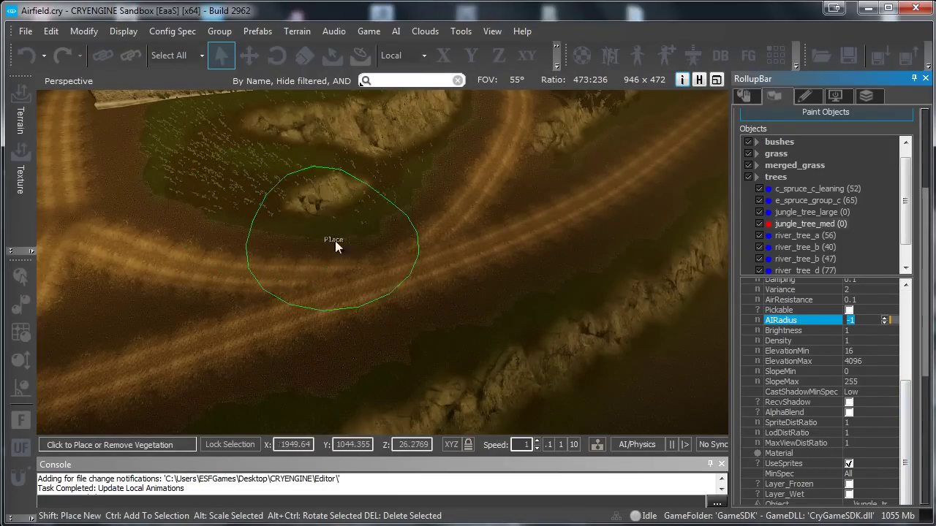
{"action": "right_click_drag", "start_coordinate": [451, 290], "coordinate": [455, 287]}
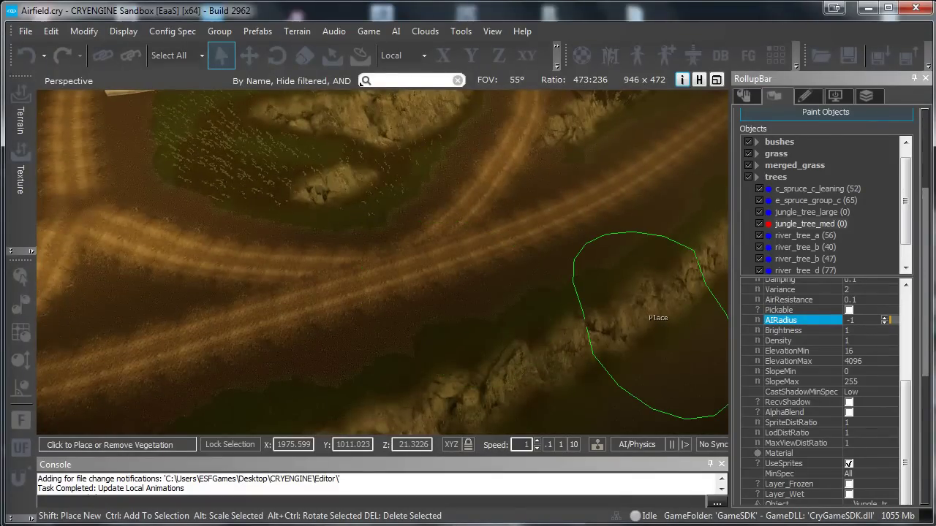
Paint jungle_tree_med trees on the road, try Brightness at 5, restore it to 1 and erase the trees
{"action": "left_click", "coordinate": [864, 332]}
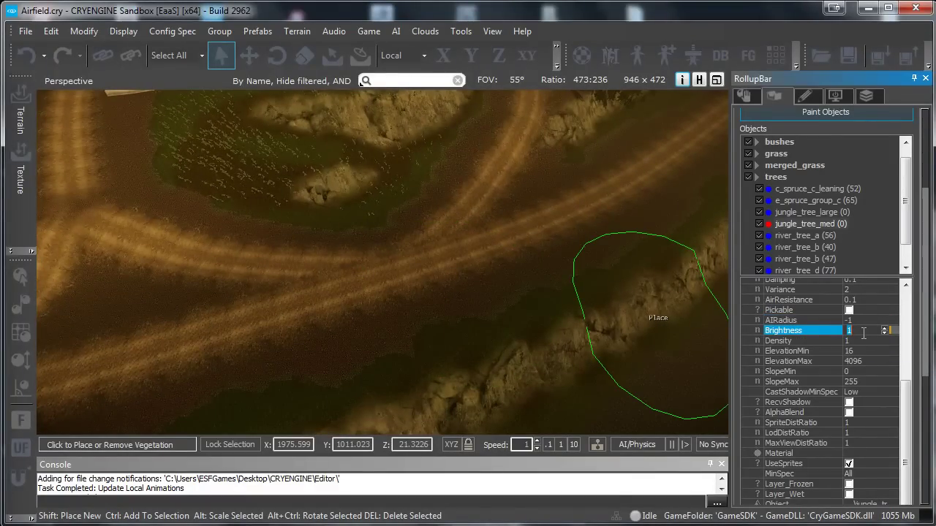
{"action": "left_click_drag", "start_coordinate": [536, 207], "coordinate": [410, 274]}
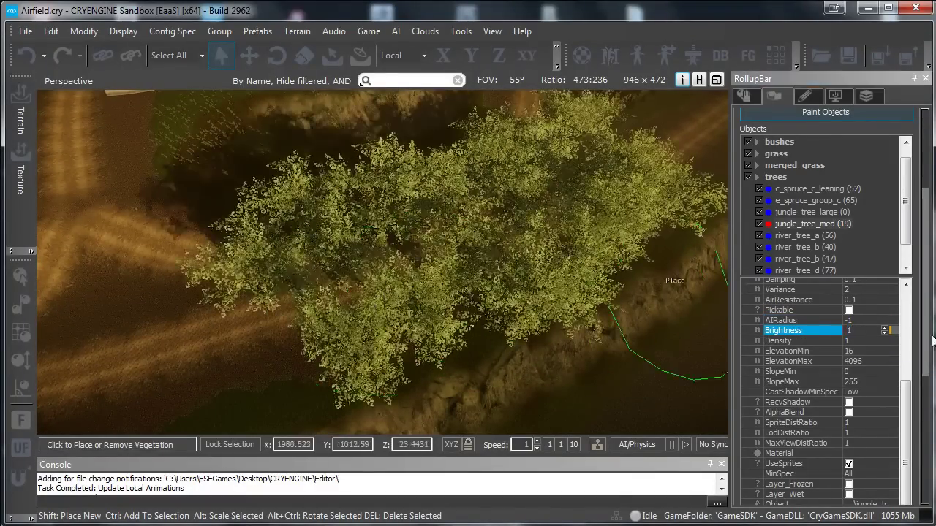
{"action": "left_click_drag", "start_coordinate": [868, 330], "coordinate": [745, 327]}
{"action": "type", "text": "5"}
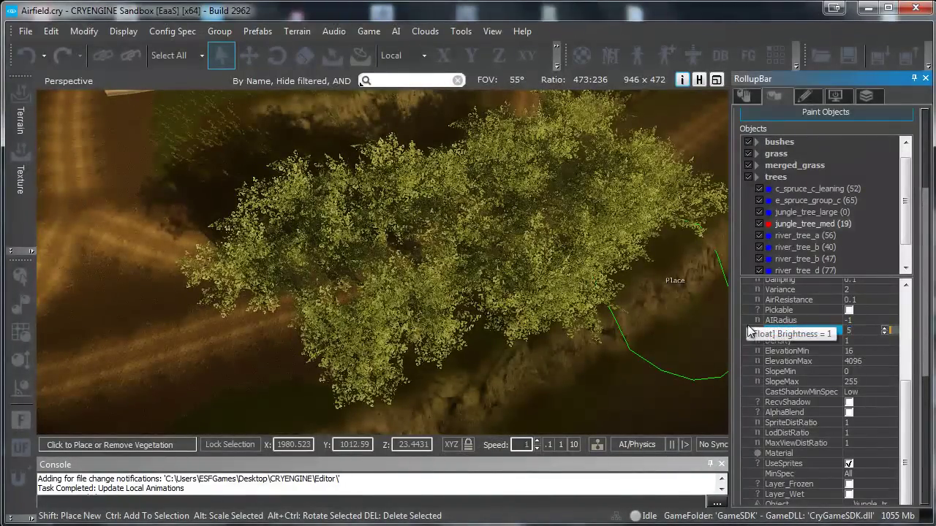
{"action": "left_click_drag", "start_coordinate": [855, 331], "coordinate": [749, 327]}
{"action": "type", "text": "1"}
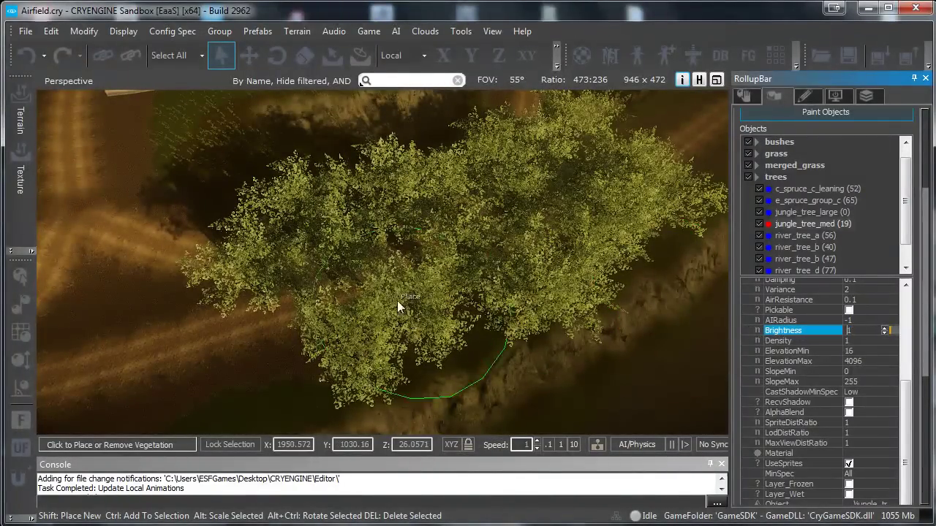
{"action": "mouse_move", "coordinate": [329, 312]}
{"action": "left_mouse_down", "text": "ctrl"}
{"action": "mouse_move", "coordinate": [493, 244]}
{"action": "mouse_move", "coordinate": [509, 201]}
{"action": "left_mouse_up", "text": "ctrl"}
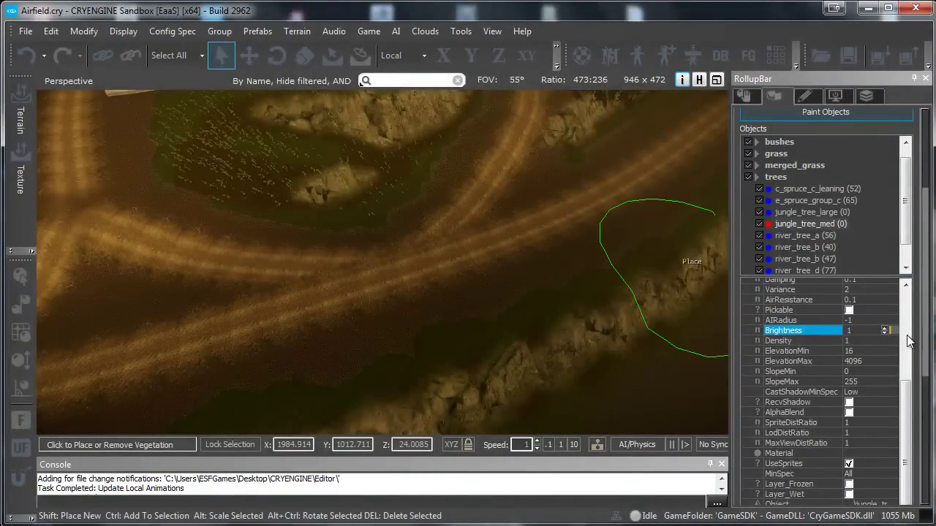
Test Density at 0.1 and at 5, painting jungle_tree_med trees along the road and removing them each time
{"action": "left_click", "coordinate": [868, 340]}
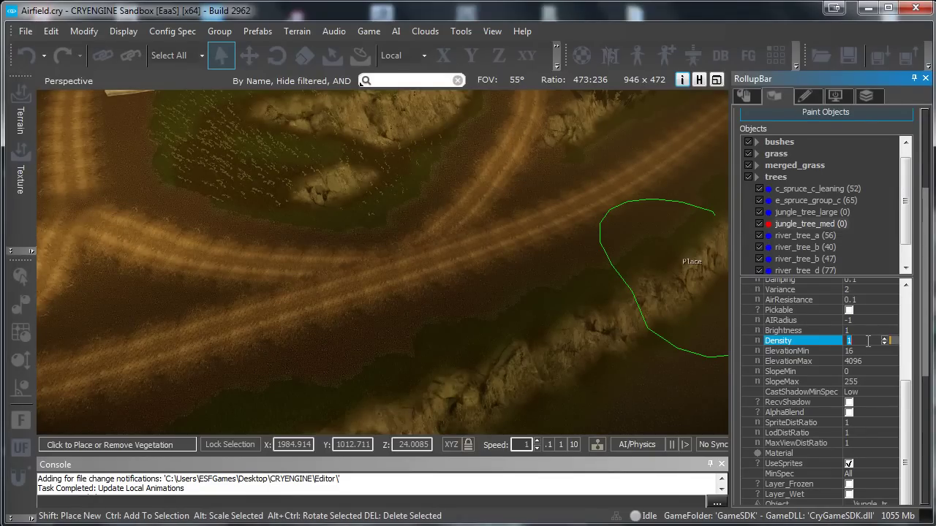
{"action": "mouse_move", "coordinate": [596, 209]}
{"action": "left_mouse_down"}
{"action": "mouse_move", "coordinate": [571, 197]}
{"action": "mouse_move", "coordinate": [369, 259]}
{"action": "mouse_move", "coordinate": [336, 285]}
{"action": "mouse_move", "coordinate": [419, 175]}
{"action": "mouse_move", "coordinate": [571, 171]}
{"action": "left_mouse_up"}
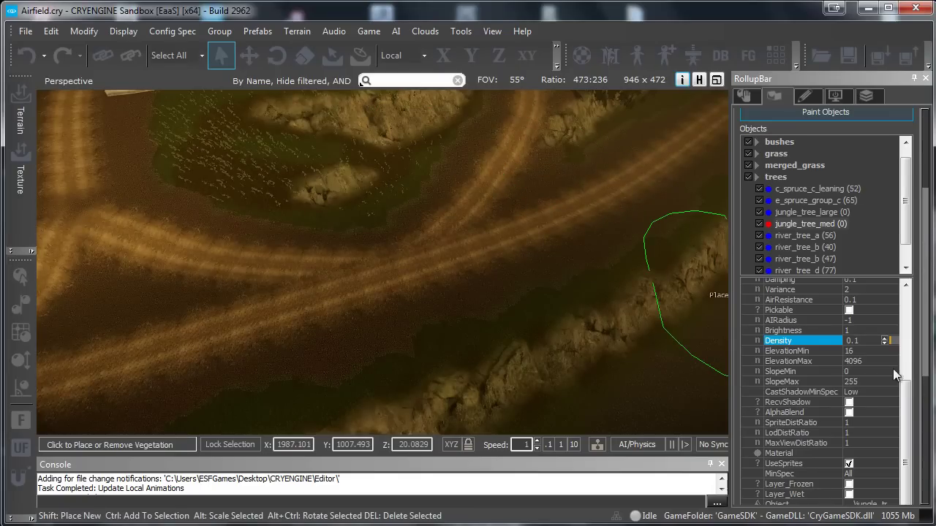
{"action": "left_click", "coordinate": [858, 344]}
{"action": "type", "text": "5"}
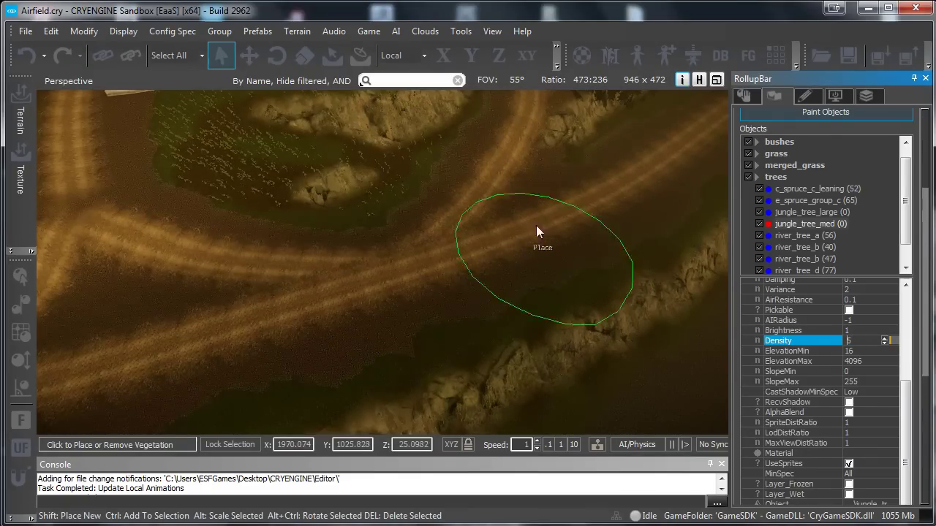
{"action": "mouse_move", "coordinate": [536, 225]}
{"action": "left_mouse_down"}
{"action": "mouse_move", "coordinate": [384, 269]}
{"action": "mouse_move", "coordinate": [296, 312]}
{"action": "left_mouse_up"}
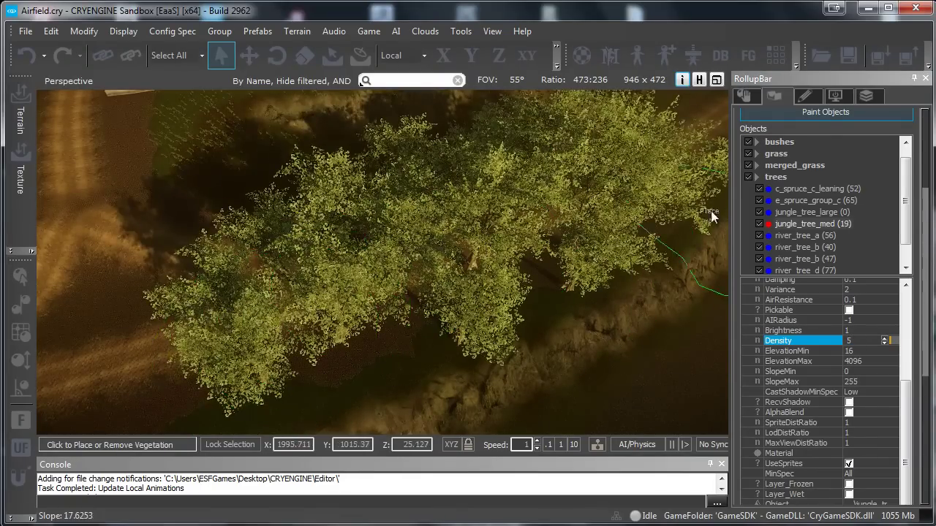
{"action": "key", "text": "ctrl+z"}
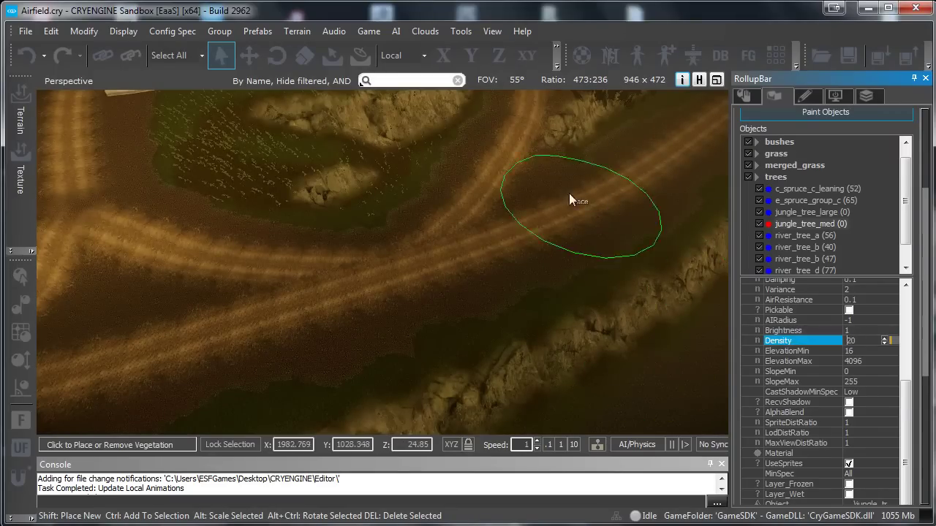
Paint jungle_tree_med trees along the road with Density set to 20, erase them and set Density to 5
{"action": "mouse_move", "coordinate": [569, 193]}
{"action": "left_mouse_down"}
{"action": "mouse_move", "coordinate": [423, 199]}
{"action": "mouse_move", "coordinate": [402, 265]}
{"action": "mouse_move", "coordinate": [259, 306]}
{"action": "mouse_move", "coordinate": [228, 283]}
{"action": "left_mouse_up"}
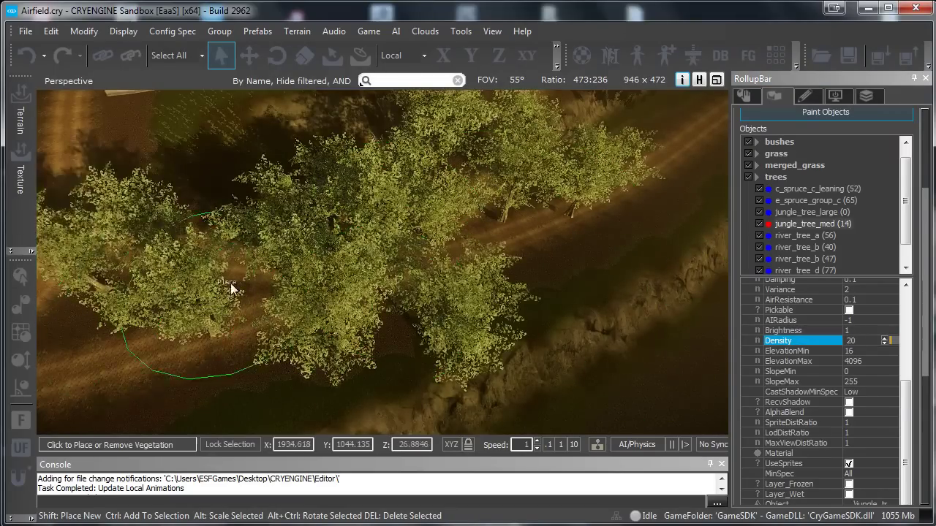
{"action": "right_click_drag", "start_coordinate": [228, 282], "coordinate": [233, 250]}
{"action": "mouse_move", "coordinate": [233, 250]}
{"action": "left_mouse_down"}
{"action": "mouse_move", "coordinate": [233, 291]}
{"action": "mouse_move", "coordinate": [190, 287]}
{"action": "mouse_move", "coordinate": [507, 198]}
{"action": "mouse_move", "coordinate": [548, 275]}
{"action": "left_mouse_up"}
{"action": "left_click", "coordinate": [739, 338]}
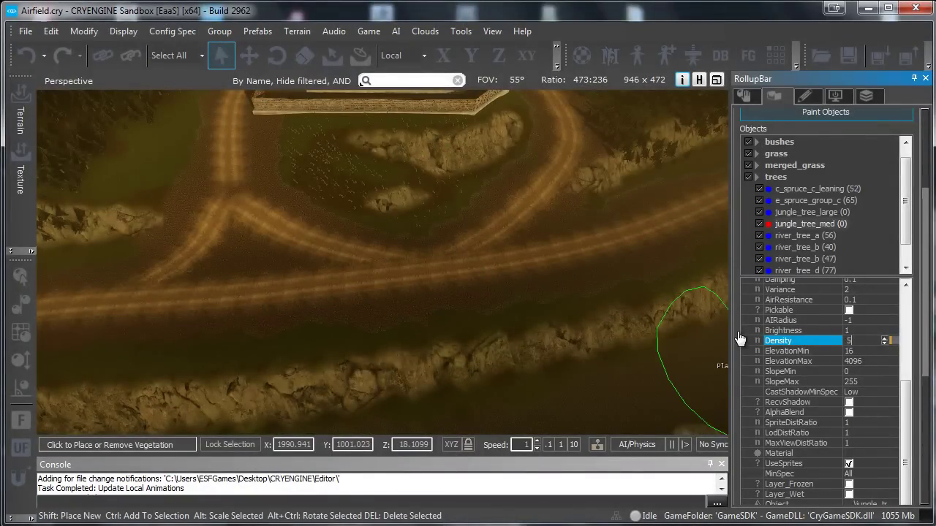
Test the Density of jungle_tree_med at 50, 35 and 30 by painting with the brush along the road
{"action": "left_click", "coordinate": [503, 209]}
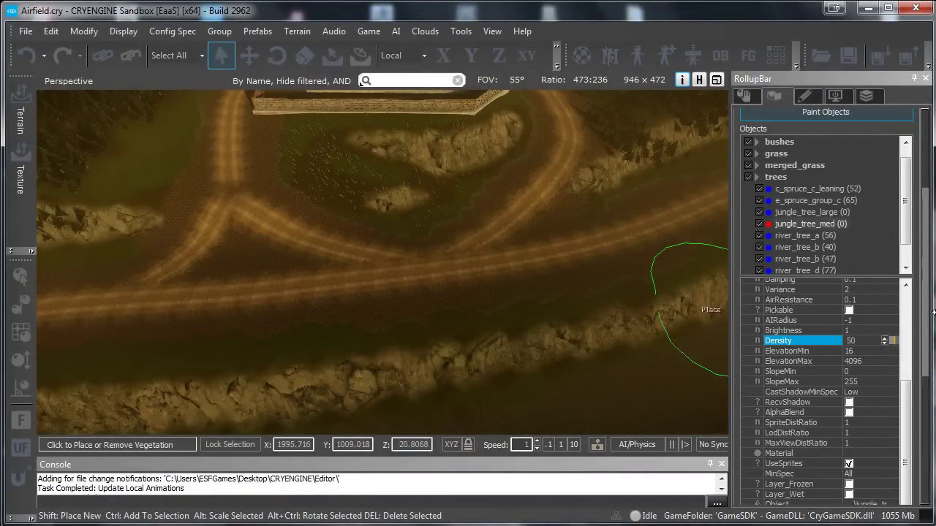
{"action": "left_click", "coordinate": [773, 340]}
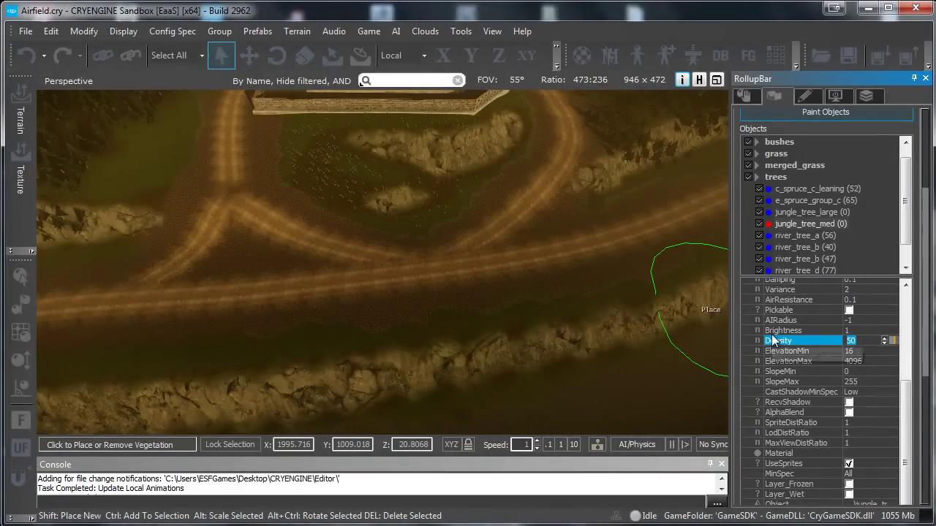
{"action": "left_click", "coordinate": [590, 270]}
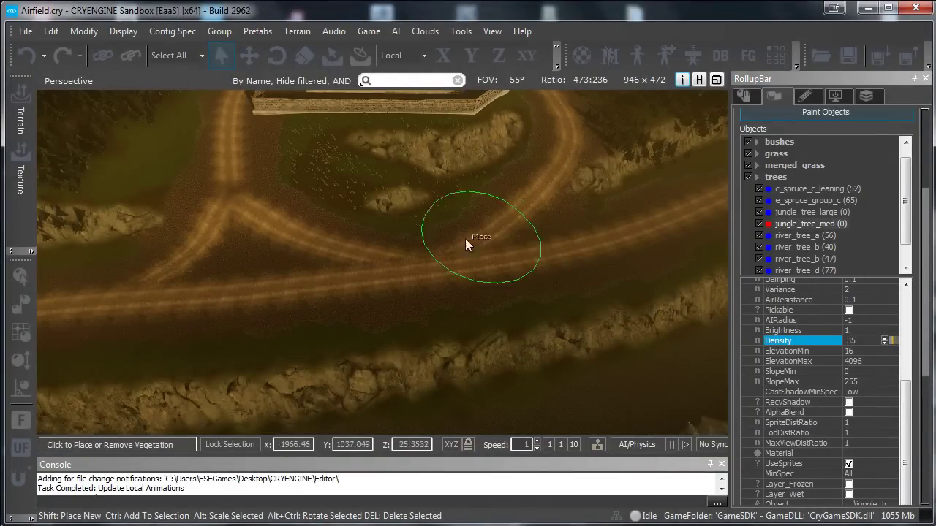
{"action": "left_click_drag", "start_coordinate": [872, 339], "coordinate": [797, 336]}
{"action": "type", "text": "30"}
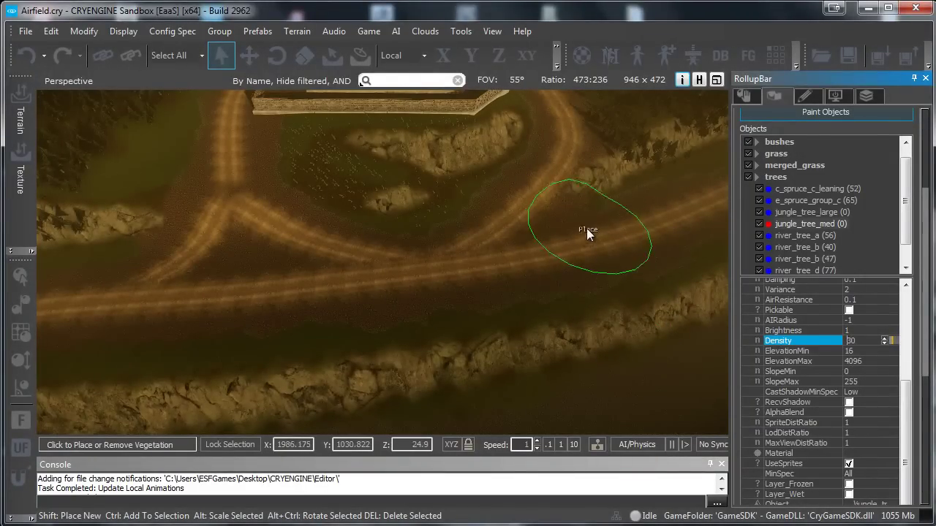
{"action": "left_click_drag", "start_coordinate": [587, 232], "coordinate": [370, 283]}
Try jungle_tree_med Density at 25, set it to 20 and test the brush along the road
{"action": "left_click", "coordinate": [774, 334]}
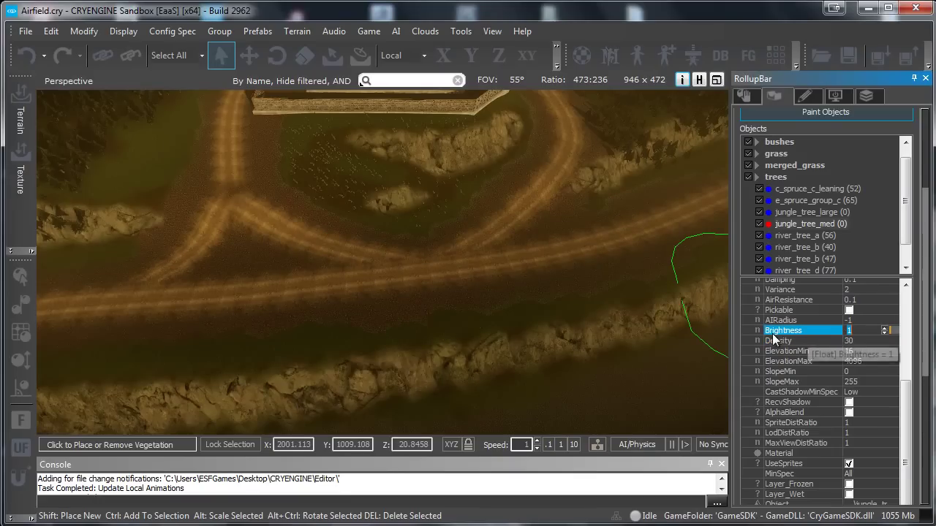
{"action": "left_click", "coordinate": [866, 341]}
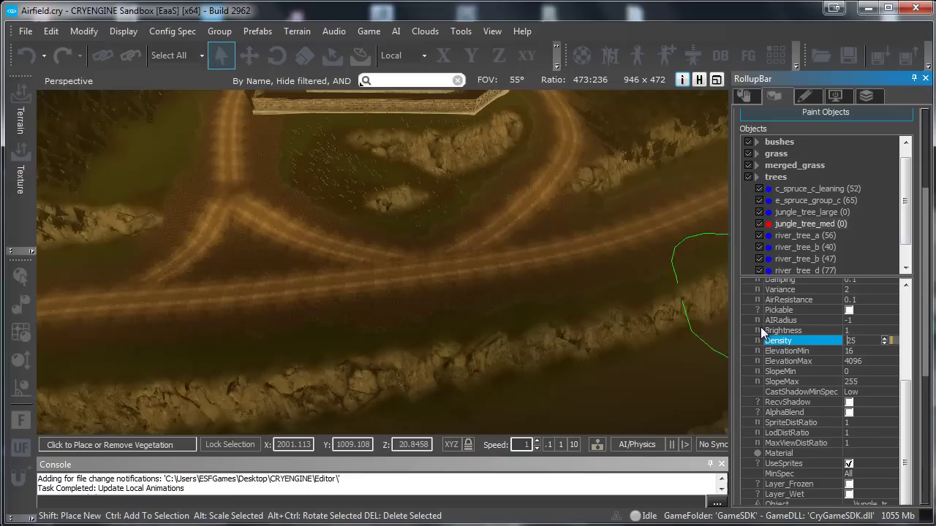
{"action": "left_click", "coordinate": [862, 340]}
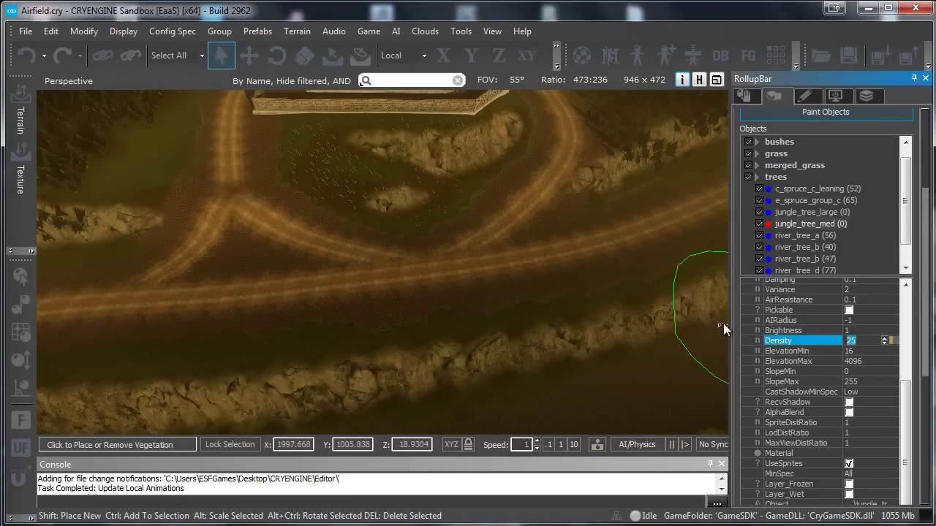
{"action": "type", "text": "20"}
{"action": "mouse_move", "coordinate": [510, 258]}
{"action": "left_mouse_down"}
{"action": "mouse_move", "coordinate": [282, 270]}
{"action": "mouse_move", "coordinate": [75, 316]}
{"action": "mouse_move", "coordinate": [131, 302]}
{"action": "mouse_move", "coordinate": [604, 268]}
{"action": "mouse_move", "coordinate": [362, 242]}
{"action": "left_mouse_up"}
{"action": "scroll", "coordinate": [387, 244], "scroll_direction": "up", "scroll_amount": 3}
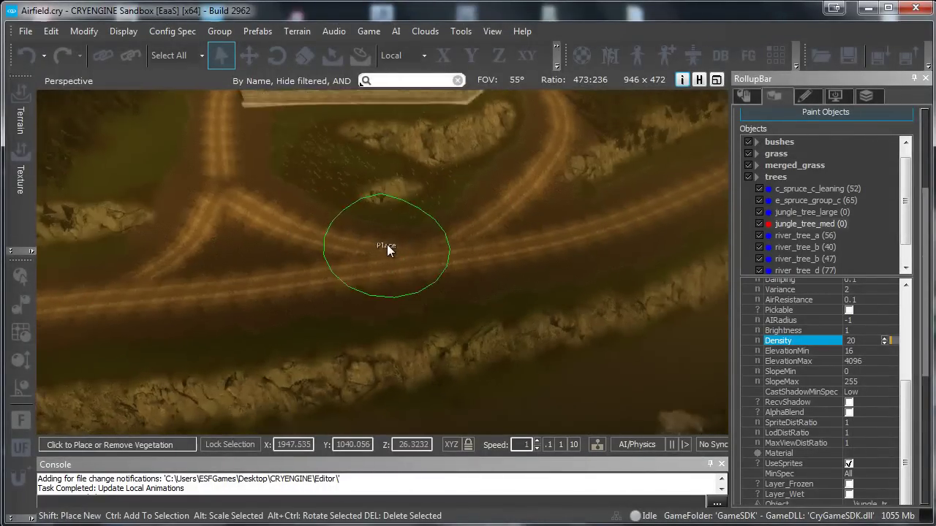
{"action": "scroll", "coordinate": [439, 243], "scroll_direction": "down", "scroll_amount": 2}
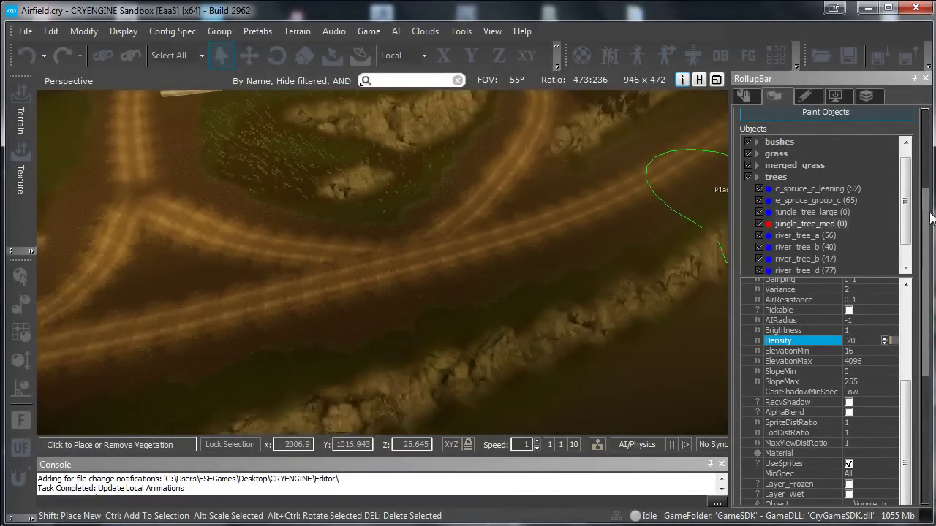
Test painting on the road with a brush radius of about 6.48 and set the radius to about 11.53
{"action": "scroll", "coordinate": [930, 212], "scroll_direction": "up", "scroll_amount": 3}
{"action": "left_click", "coordinate": [751, 180]}
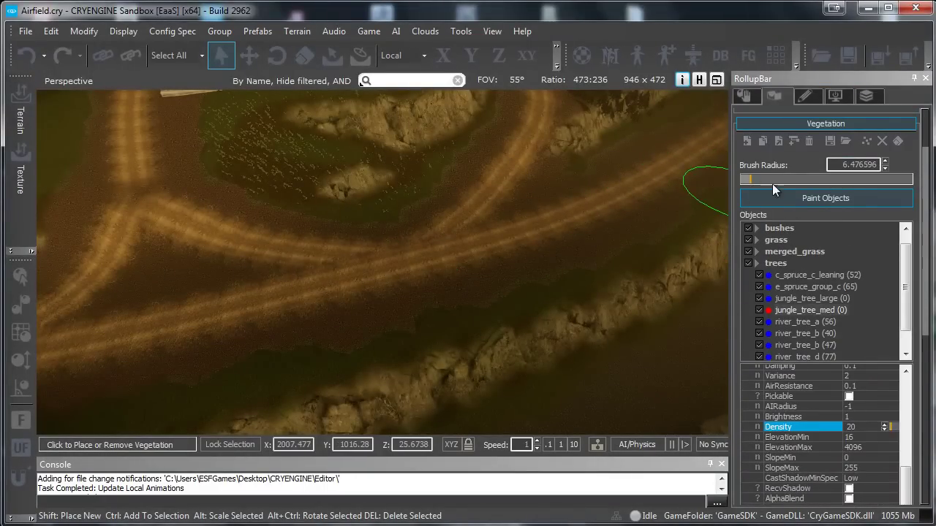
{"action": "mouse_move", "coordinate": [612, 184]}
{"action": "left_mouse_down"}
{"action": "mouse_move", "coordinate": [292, 259]}
{"action": "mouse_move", "coordinate": [272, 271]}
{"action": "mouse_move", "coordinate": [522, 265]}
{"action": "mouse_move", "coordinate": [223, 379]}
{"action": "mouse_move", "coordinate": [543, 254]}
{"action": "mouse_move", "coordinate": [504, 194]}
{"action": "left_mouse_up"}
{"action": "left_click_drag", "start_coordinate": [786, 180], "coordinate": [759, 178]}
{"action": "key", "text": "w"}
{"action": "right_click_drag", "start_coordinate": [519, 223], "coordinate": [518, 222]}
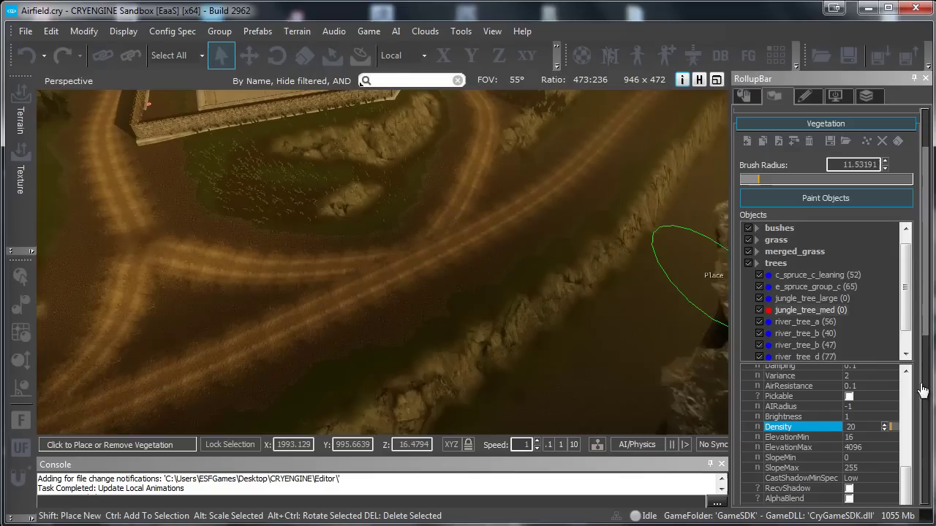
Inspect the ElevationMax, SlopeMin and SlopeMax values of jungle_tree_med
{"action": "scroll", "coordinate": [927, 316], "scroll_direction": "down", "scroll_amount": 5}
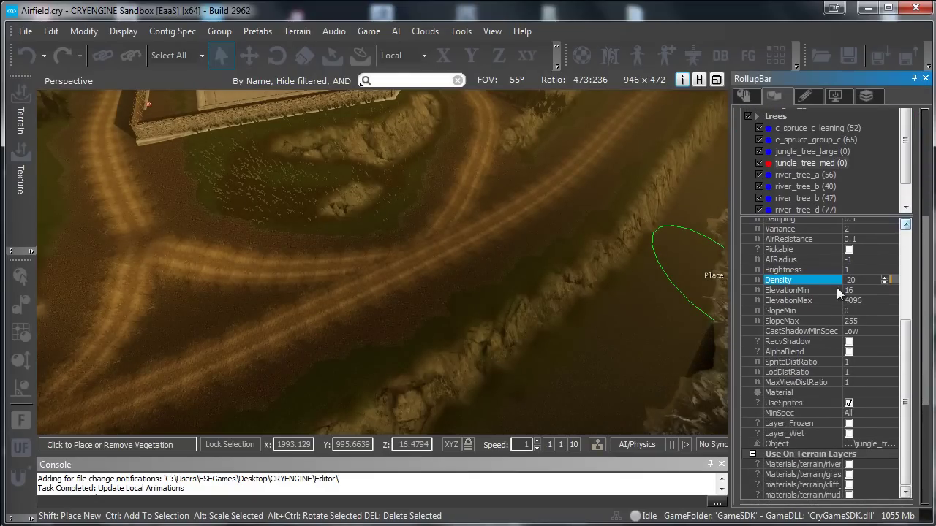
{"action": "left_click", "coordinate": [869, 297]}
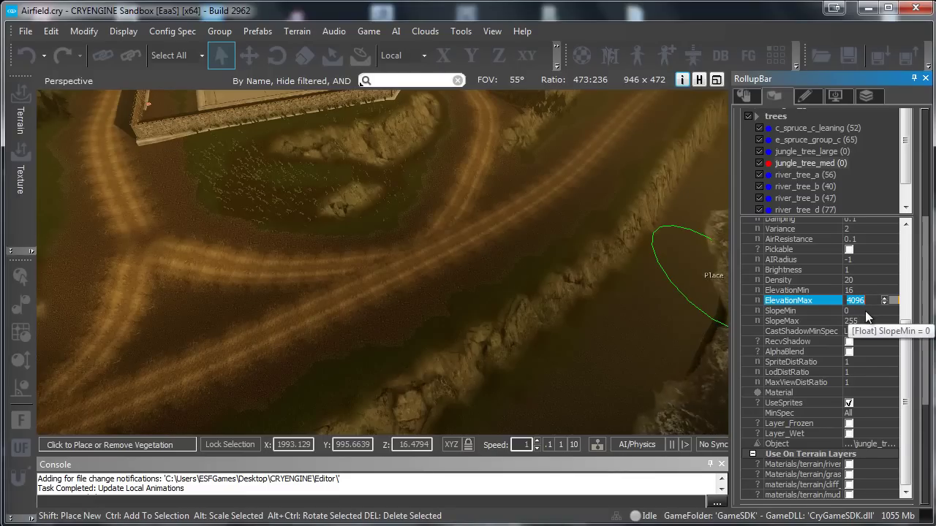
{"action": "left_click", "coordinate": [868, 311]}
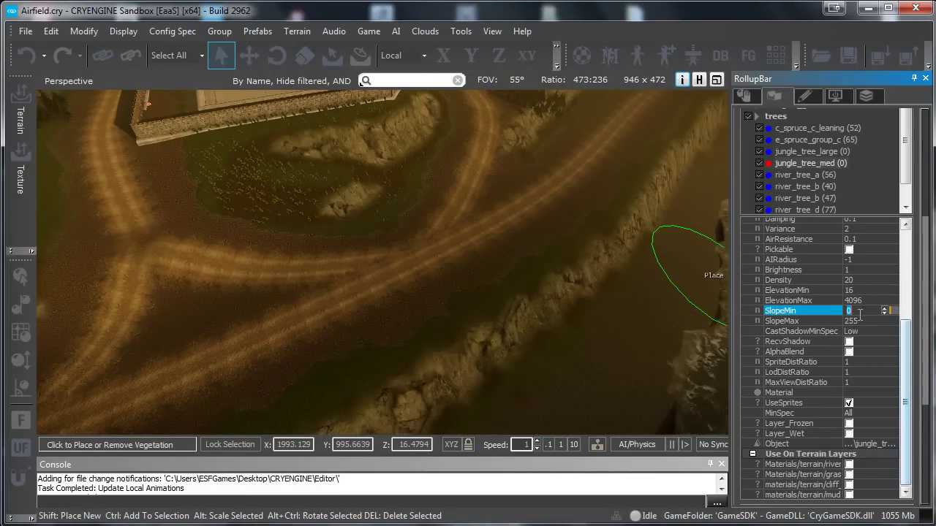
{"action": "left_click", "coordinate": [870, 320]}
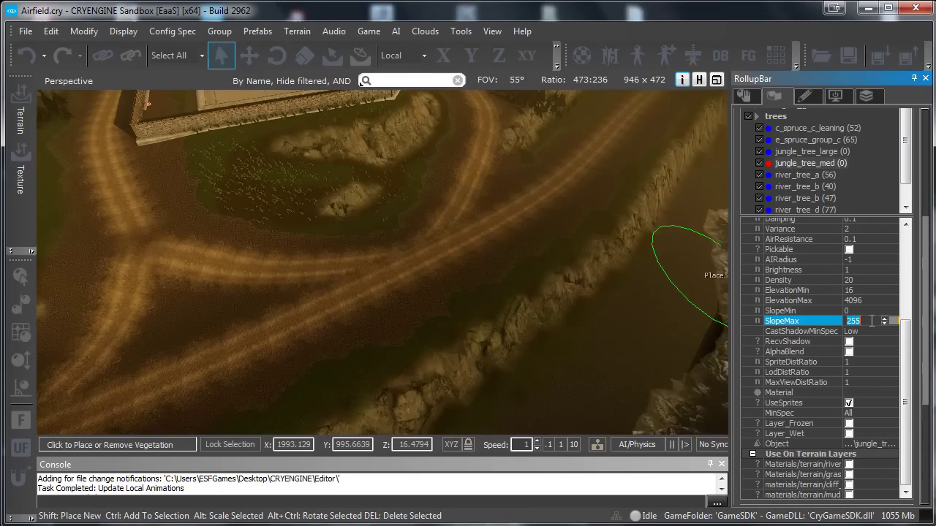
Set the SlopeMax of jungle_tree_med to 1 and paint a tree on the road
{"action": "mouse_move", "coordinate": [514, 226]}
{"action": "right_mouse_down"}
{"action": "mouse_move", "coordinate": [539, 219]}
{"action": "mouse_move", "coordinate": [512, 227]}
{"action": "right_mouse_up"}
{"action": "key", "text": "w"}
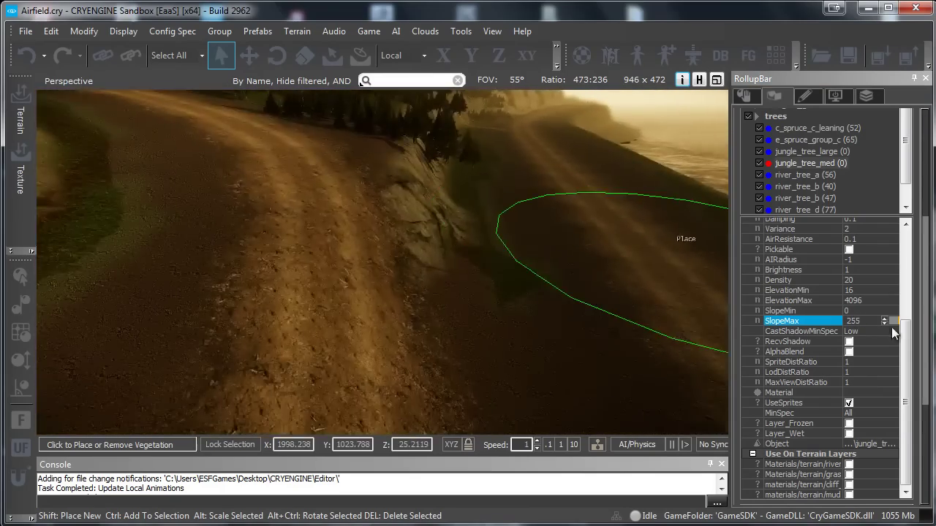
{"action": "type", "text": "1"}
{"action": "mouse_move", "coordinate": [440, 261]}
{"action": "right_mouse_down"}
{"action": "mouse_move", "coordinate": [477, 261]}
{"action": "mouse_move", "coordinate": [410, 248]}
{"action": "mouse_move", "coordinate": [476, 317]}
{"action": "mouse_move", "coordinate": [432, 288]}
{"action": "right_mouse_up"}
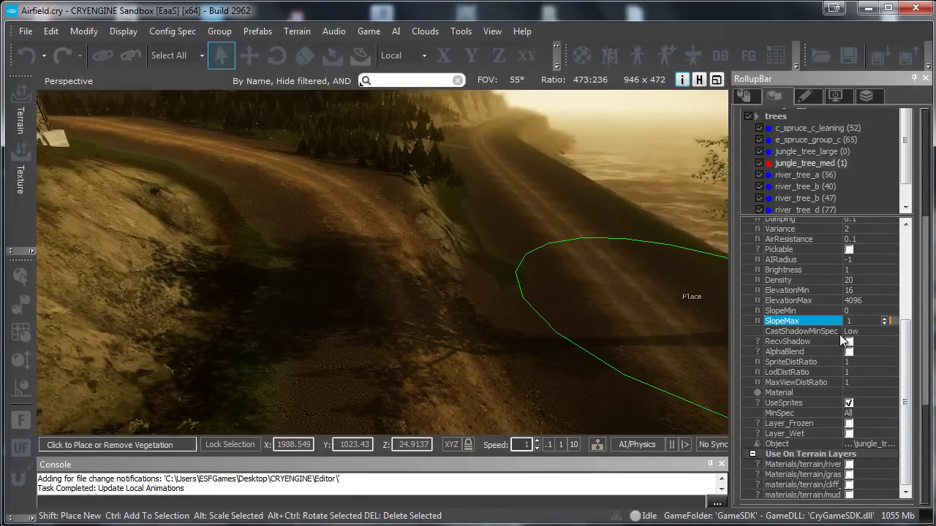
Restore SlopeMax to 255, try painting jungle_tree_med on the road again and erase the trees
{"action": "left_click_drag", "start_coordinate": [861, 322], "coordinate": [732, 302]}
{"action": "type", "text": "255"}
{"action": "mouse_move", "coordinate": [380, 299]}
{"action": "left_mouse_down"}
{"action": "mouse_move", "coordinate": [342, 298]}
{"action": "mouse_move", "coordinate": [239, 169]}
{"action": "mouse_move", "coordinate": [423, 225]}
{"action": "mouse_move", "coordinate": [281, 193]}
{"action": "mouse_move", "coordinate": [448, 391]}
{"action": "mouse_move", "coordinate": [410, 228]}
{"action": "left_mouse_up"}
{"action": "right_click_drag", "start_coordinate": [411, 225], "coordinate": [445, 258]}
{"action": "key", "text": "w"}
{"action": "left_click", "coordinate": [559, 258], "text": "ctrl"}
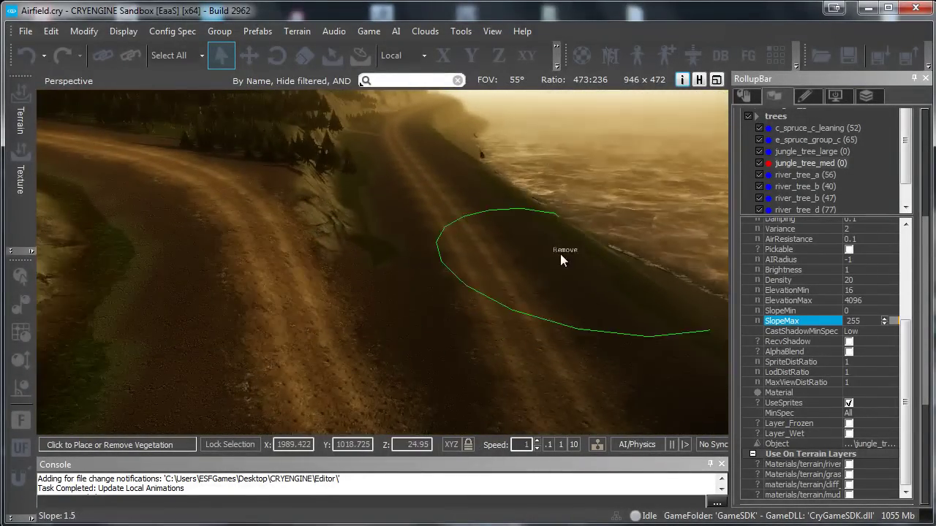
{"action": "key", "text": "w"}
{"action": "scroll", "coordinate": [556, 254], "scroll_direction": "down", "scroll_amount": 5}
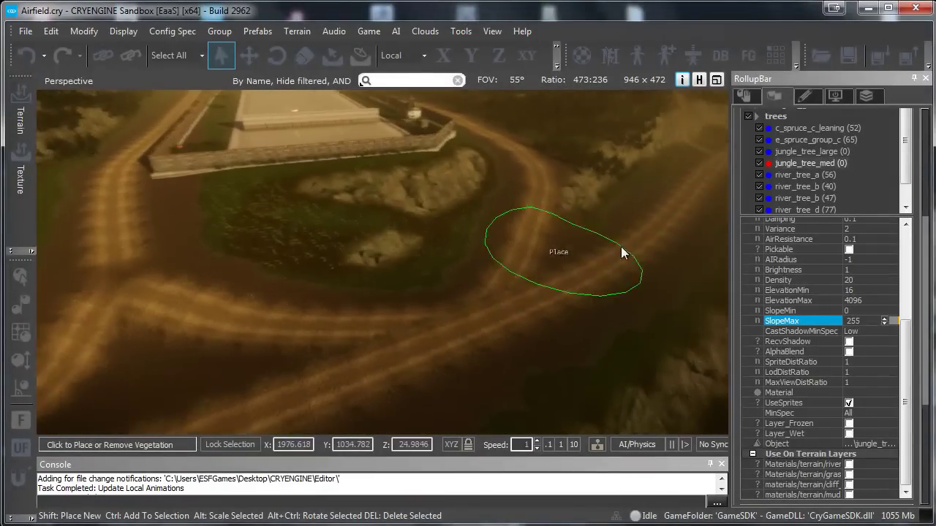
Set CastShadowMinSpec to High, paint jungle_tree_med trees at the road junction and inspect their shadows up close
{"action": "left_click", "coordinate": [893, 332]}
{"action": "left_click", "coordinate": [892, 333]}
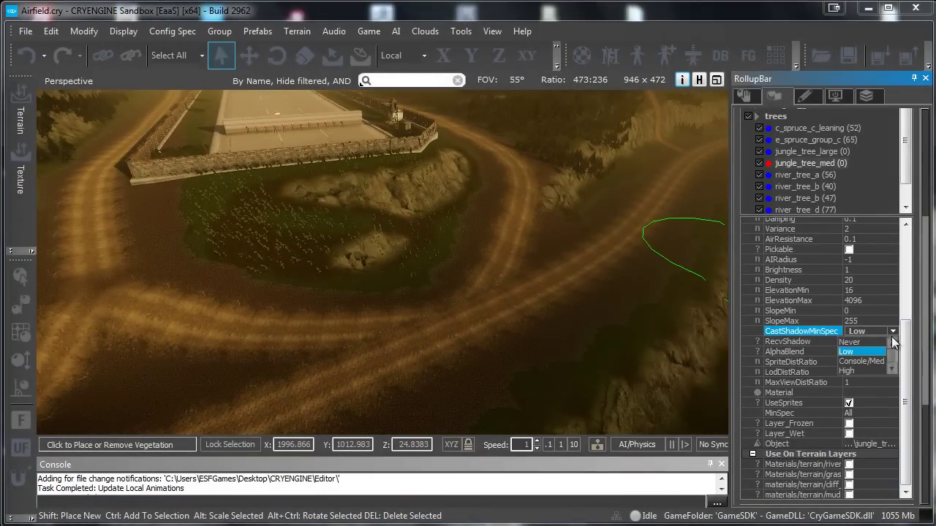
{"action": "left_click", "coordinate": [869, 371]}
{"action": "left_click", "coordinate": [382, 250]}
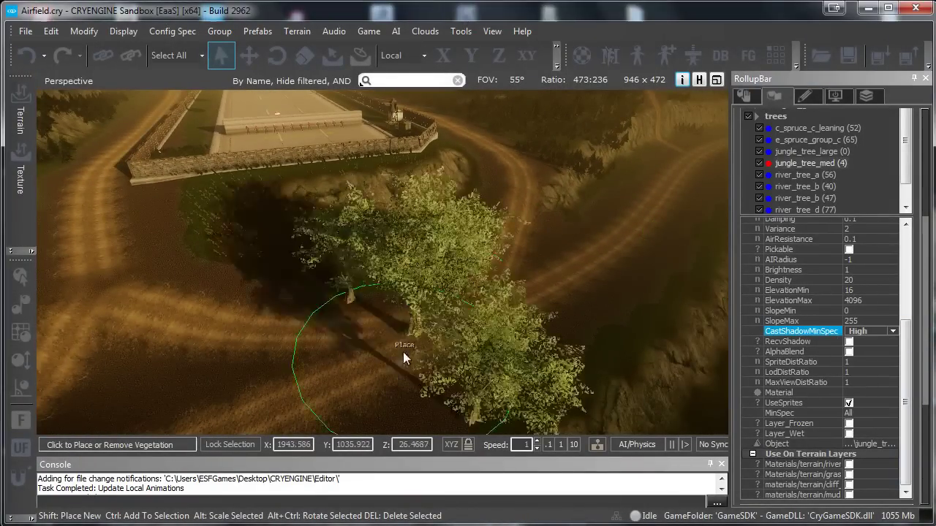
{"action": "scroll", "coordinate": [448, 301], "scroll_direction": "up", "scroll_amount": 5}
{"action": "scroll", "coordinate": [455, 297], "scroll_direction": "up", "scroll_amount": 3}
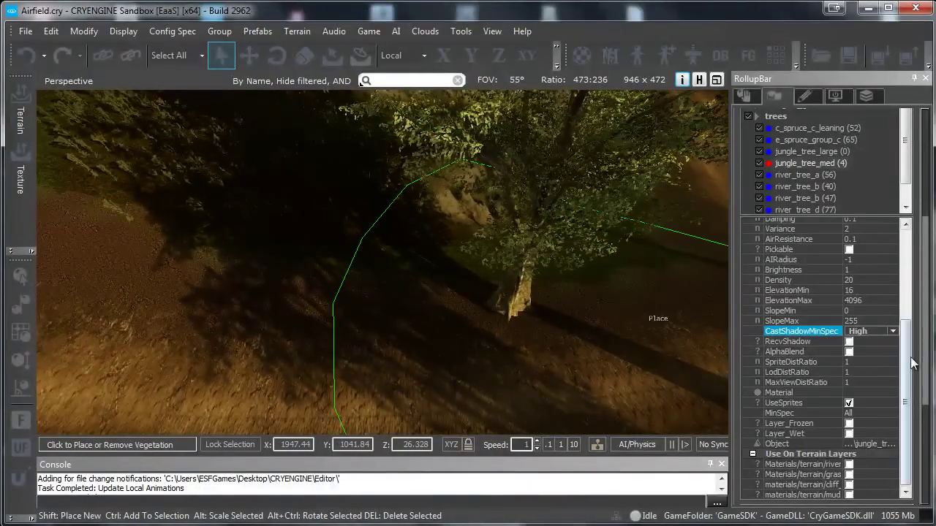
Compare the painted trees' shadows with CastShadowMinSpec at Low and at Never
{"action": "left_click", "coordinate": [885, 333]}
{"action": "left_click", "coordinate": [858, 355]}
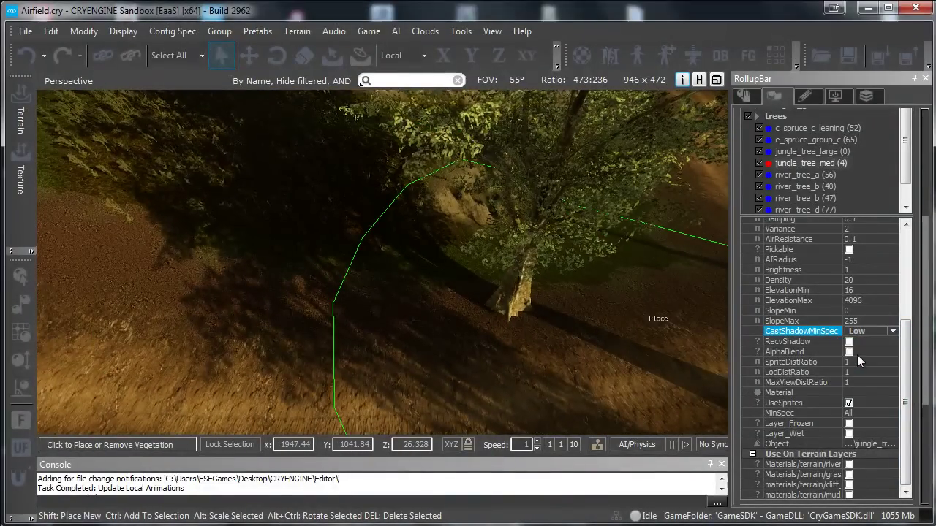
{"action": "left_click", "coordinate": [893, 333]}
{"action": "left_click", "coordinate": [874, 342]}
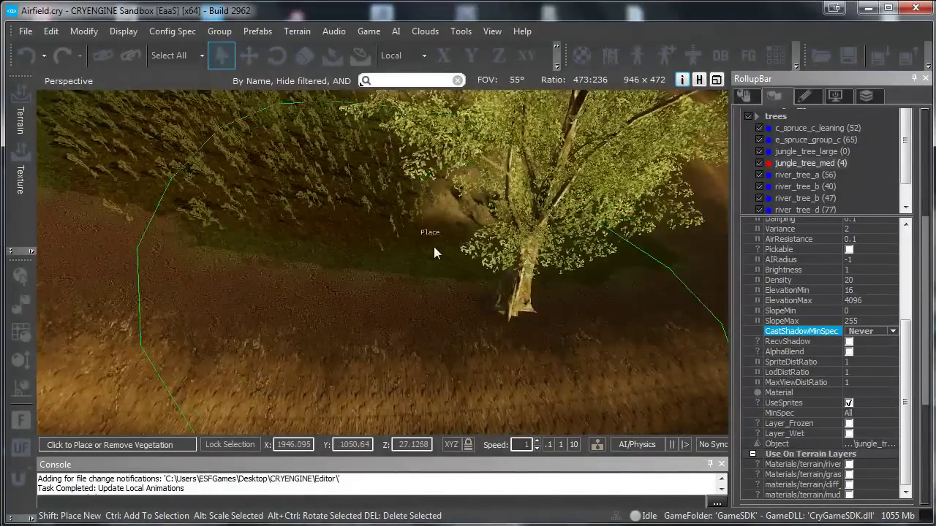
{"action": "scroll", "coordinate": [431, 246], "scroll_direction": "down", "scroll_amount": 3}
{"action": "scroll", "coordinate": [431, 246], "scroll_direction": "down", "scroll_amount": 2}
Restore CastShadowMinSpec to Low and erase the painted jungle_tree_med trees
{"action": "left_click", "coordinate": [891, 333]}
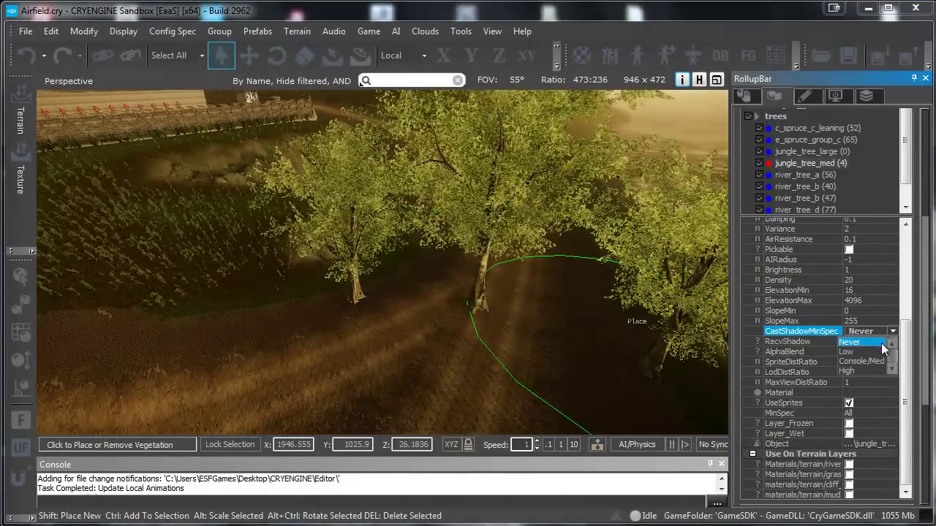
{"action": "left_click", "coordinate": [837, 352]}
{"action": "left_click_drag", "start_coordinate": [316, 269], "coordinate": [632, 293], "text": "ctrl"}
{"action": "right_click_drag", "start_coordinate": [449, 216], "coordinate": [446, 215]}
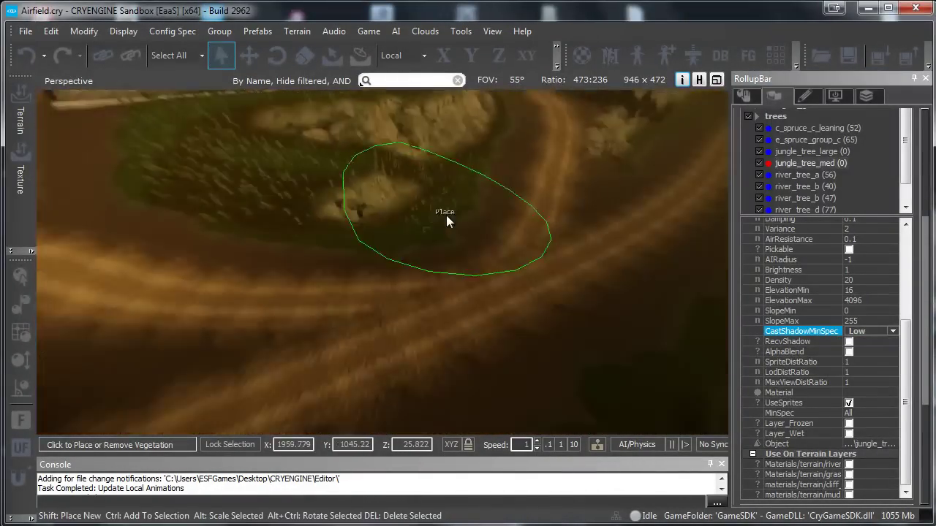
{"action": "scroll", "coordinate": [446, 214], "scroll_direction": "down", "scroll_amount": 3}
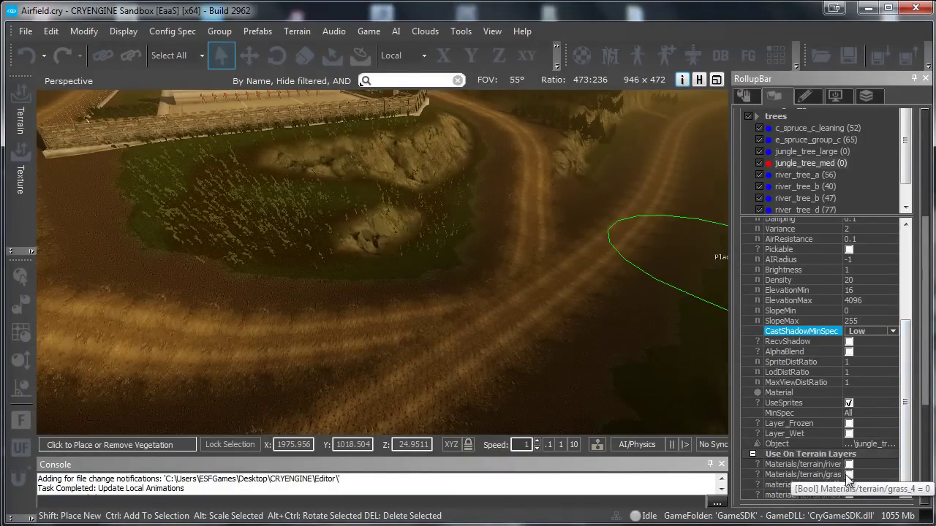
Add jungle_tree_large to the jungle_tree_med selection and widen the property names to read the terrain layers
{"action": "key", "text": "w"}
{"action": "right_click_drag", "start_coordinate": [536, 358], "coordinate": [583, 318]}
{"action": "left_click", "coordinate": [808, 152], "text": "ctrl"}
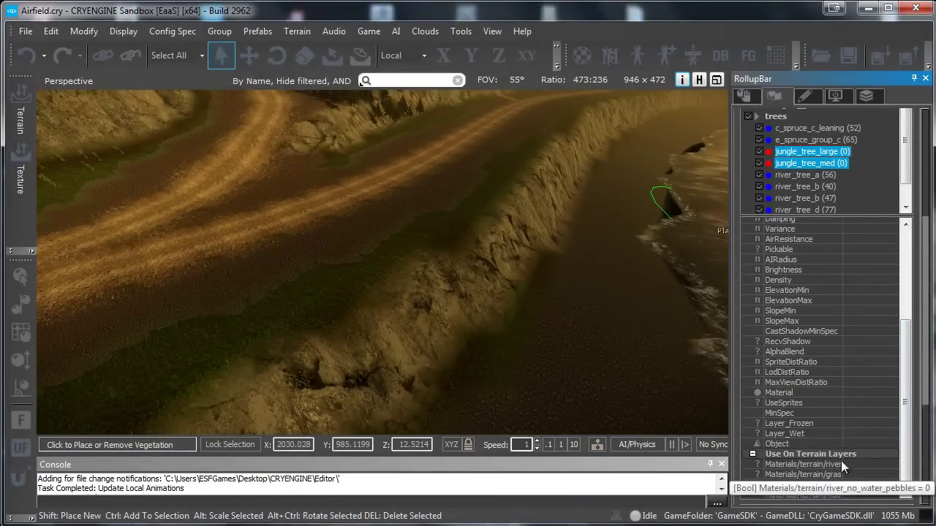
{"action": "left_click_drag", "start_coordinate": [843, 464], "coordinate": [862, 465]}
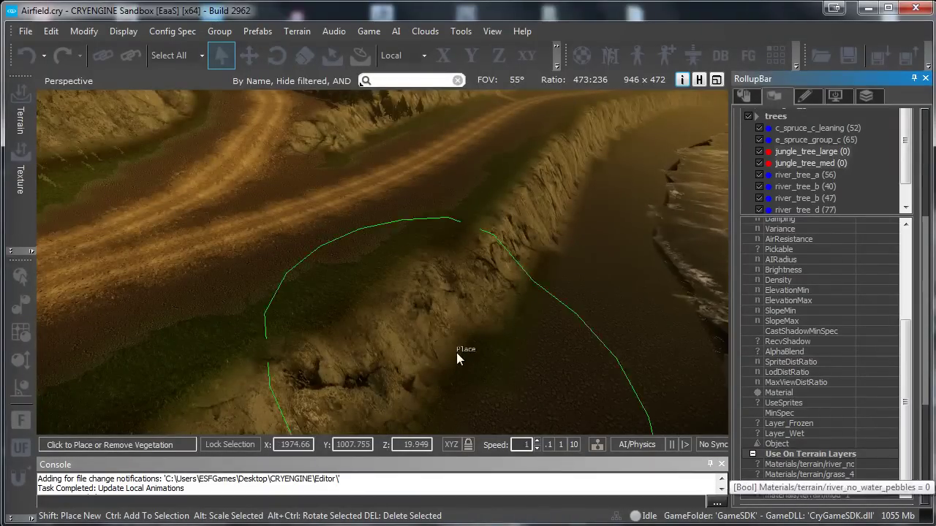
Enable the grass_4 terrain layer for both jungle trees, inspect the generated vegetation and disable the layer again
{"action": "right_click_drag", "start_coordinate": [457, 353], "coordinate": [408, 327]}
{"action": "key", "text": "w"}
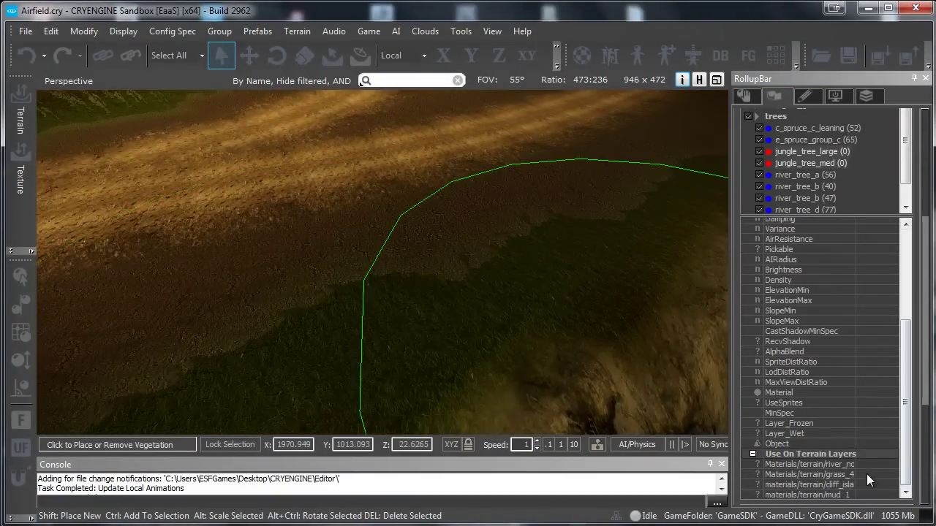
{"action": "left_click", "coordinate": [867, 474]}
{"action": "left_click", "coordinate": [861, 474]}
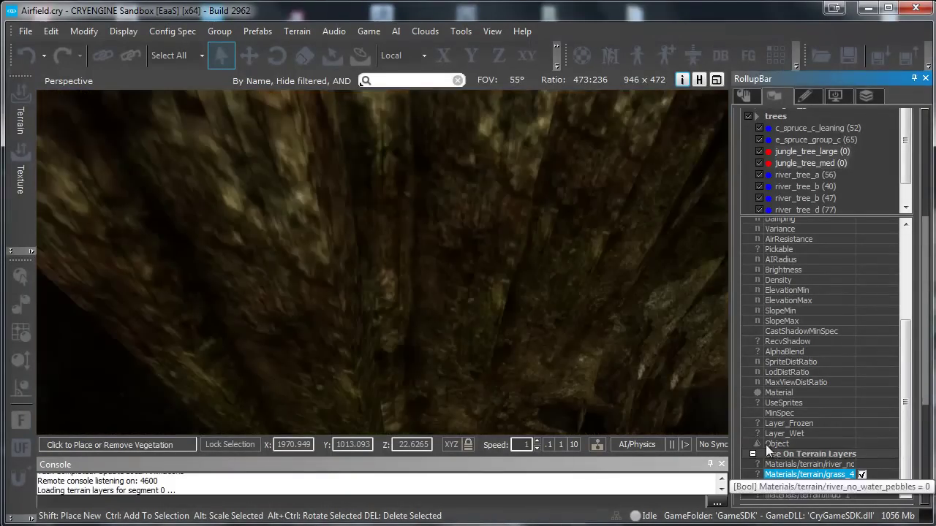
{"action": "scroll", "coordinate": [465, 264], "scroll_direction": "down", "scroll_amount": 4}
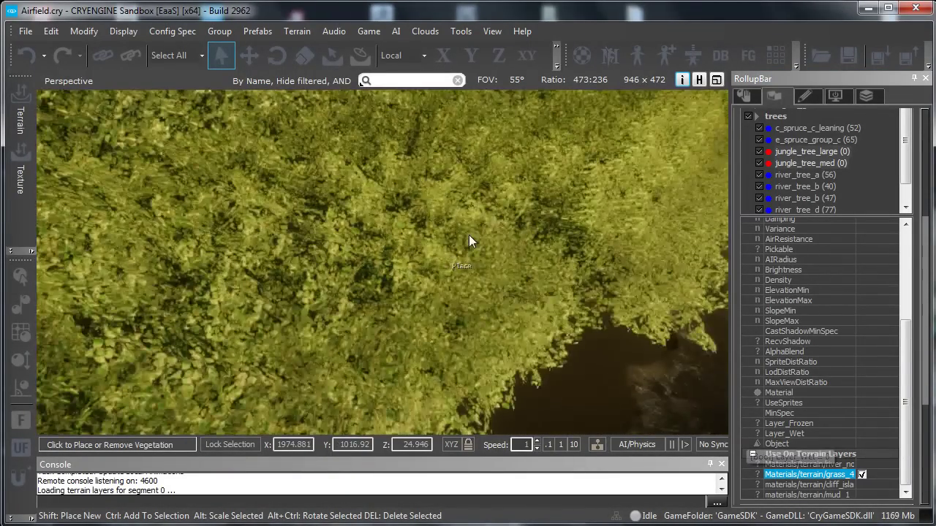
{"action": "right_click_drag", "start_coordinate": [469, 235], "coordinate": [514, 310]}
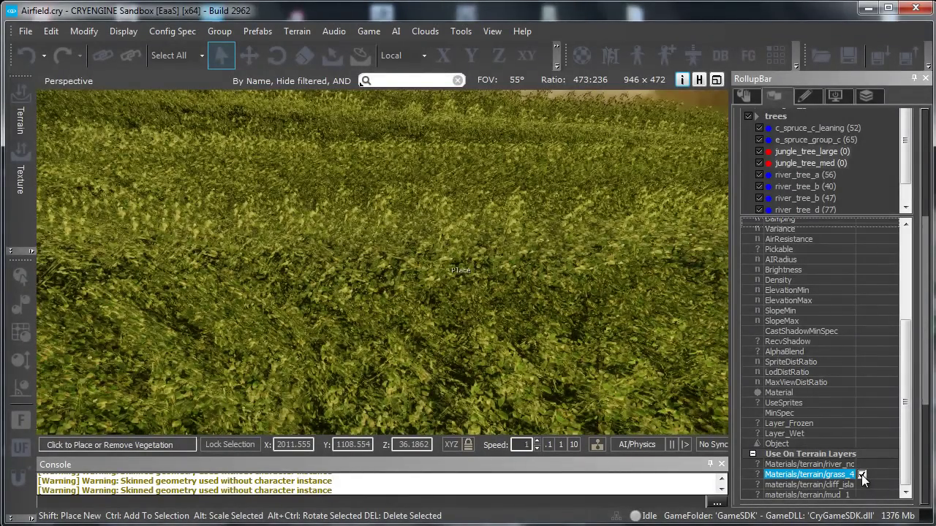
{"action": "left_click", "coordinate": [862, 475]}
Paint jungle_tree_large and jungle_tree_med trees beside the road, erase them and return to the vegetation brush settings
{"action": "mouse_move", "coordinate": [391, 206]}
{"action": "right_mouse_down"}
{"action": "mouse_move", "coordinate": [364, 201]}
{"action": "mouse_move", "coordinate": [368, 190]}
{"action": "mouse_move", "coordinate": [385, 219]}
{"action": "right_mouse_up"}
{"action": "left_click_drag", "start_coordinate": [385, 219], "coordinate": [457, 188]}
{"action": "right_click_drag", "start_coordinate": [457, 188], "coordinate": [332, 282]}
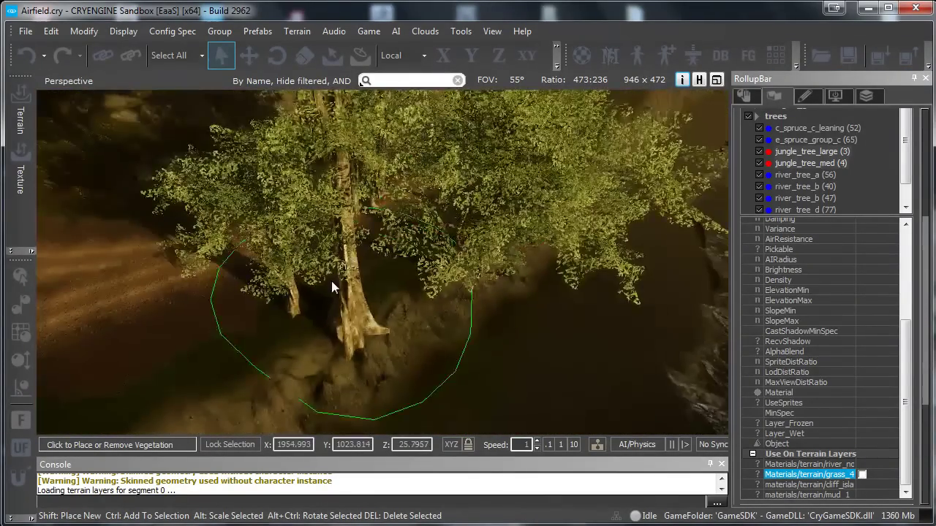
{"action": "left_click_drag", "start_coordinate": [332, 282], "coordinate": [481, 191], "text": "ctrl"}
{"action": "right_click_drag", "start_coordinate": [482, 193], "coordinate": [460, 199]}
{"action": "left_click_drag", "start_coordinate": [927, 301], "coordinate": [927, 207]}
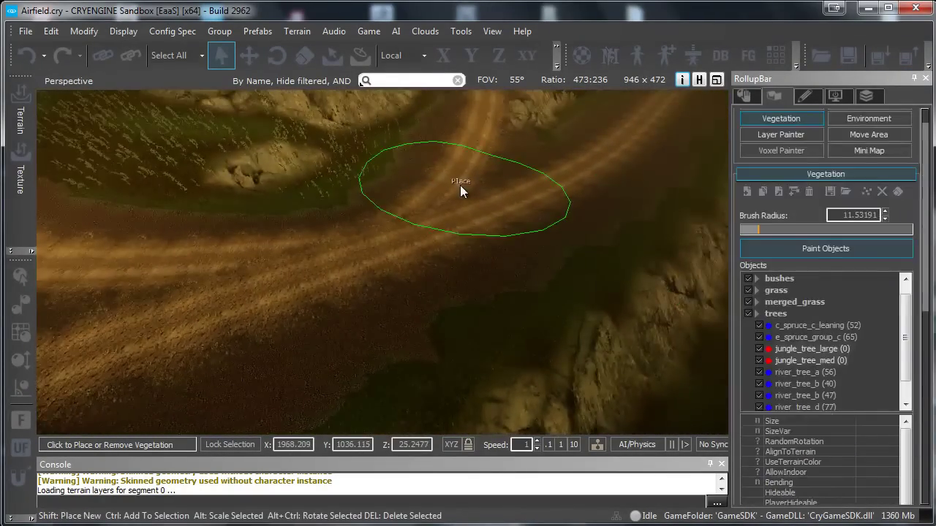